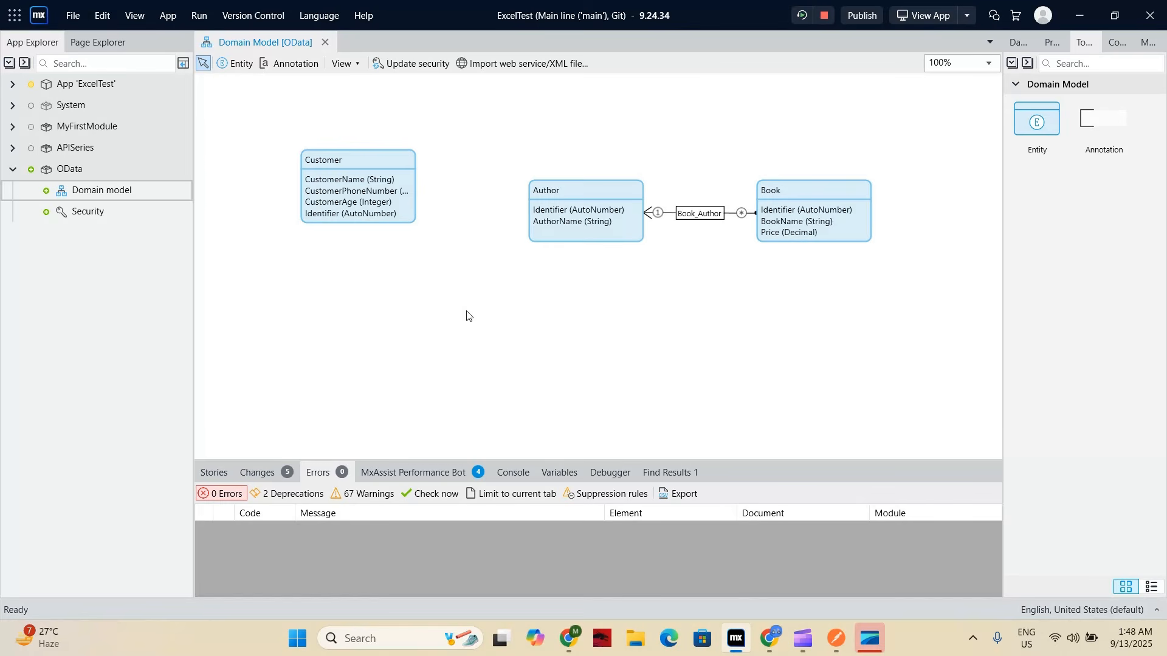
Add a published OData service named POS_Customer to the OData module.
drag(264, 121, 943, 371)
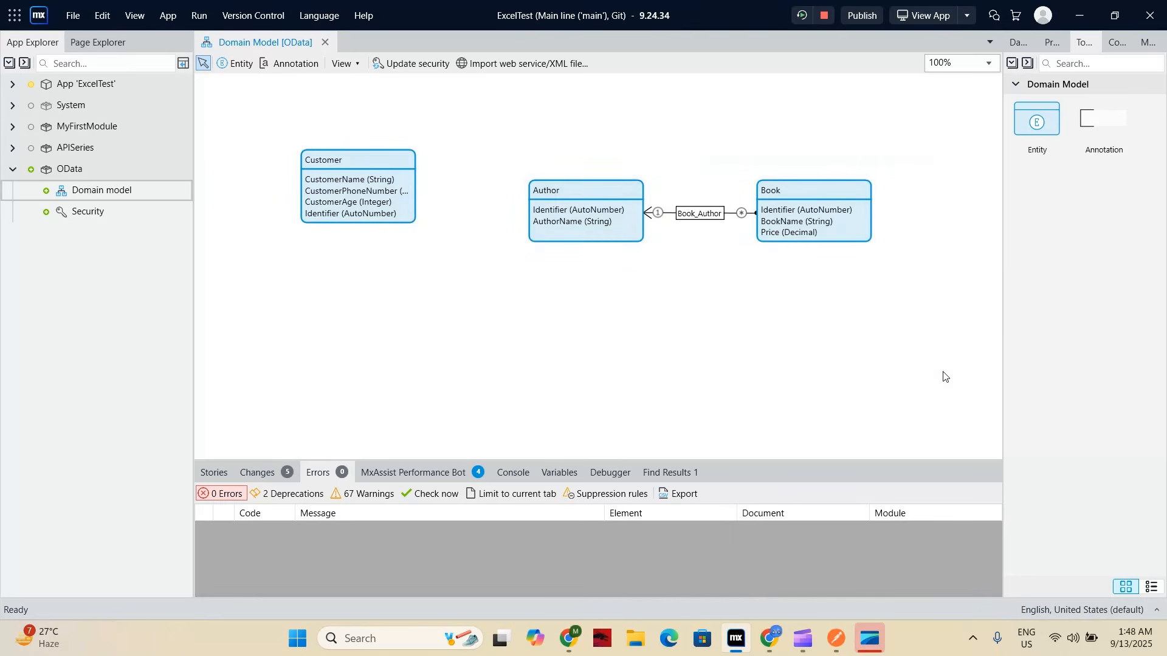
right_click(113, 178)
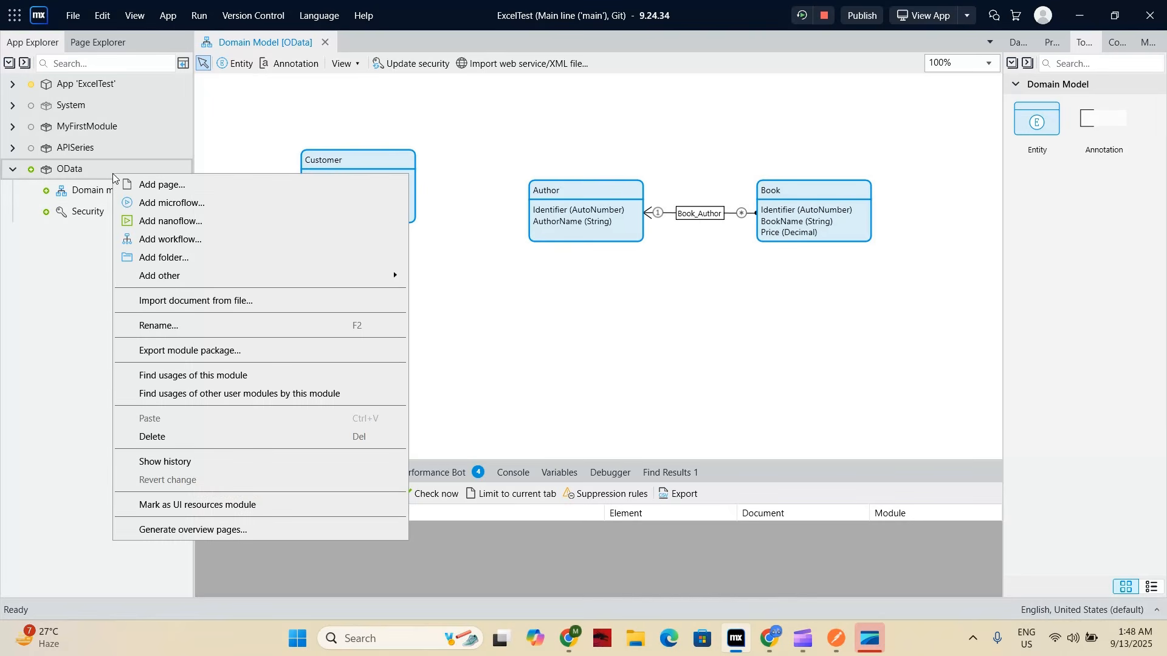
mouse_move(162, 280)
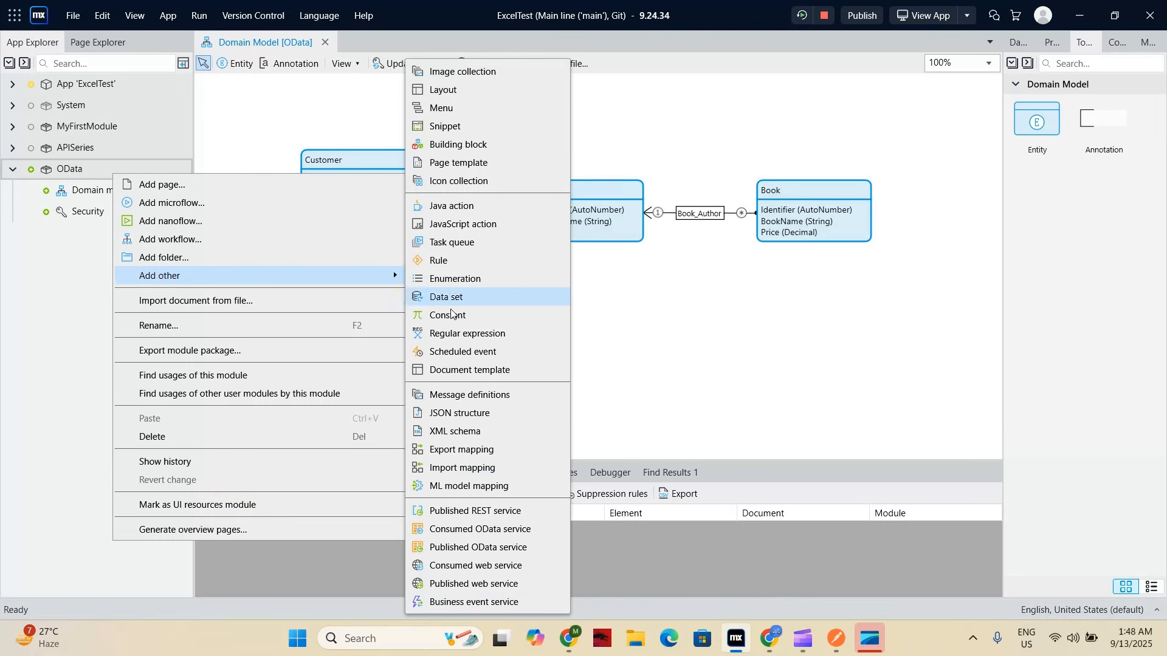
click(497, 548)
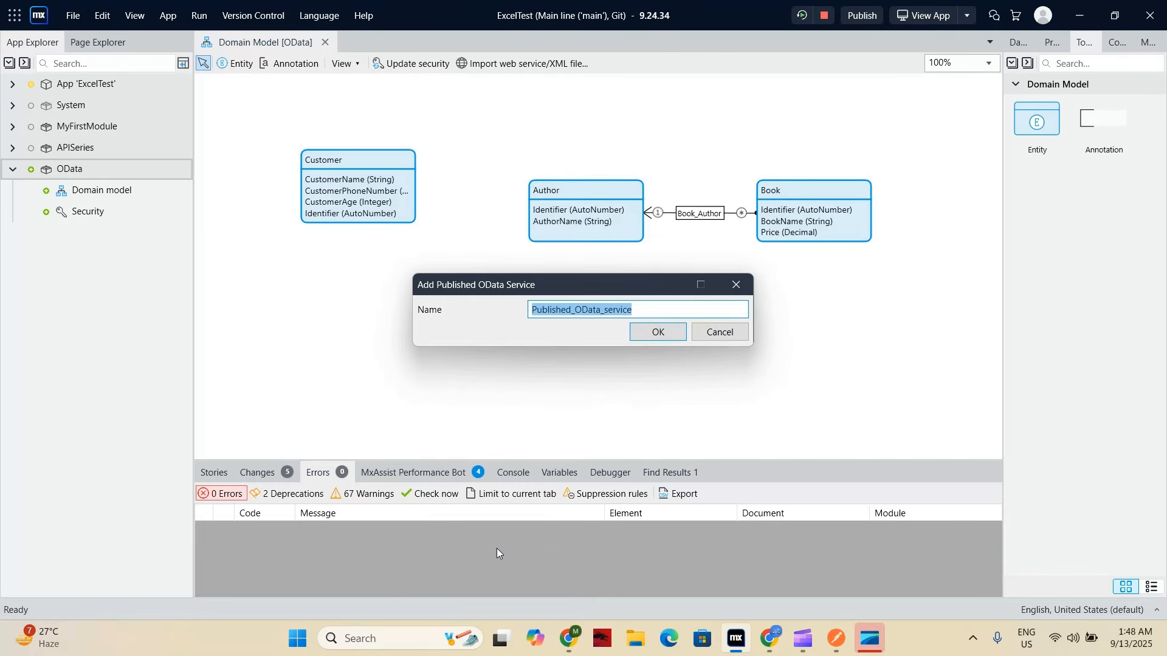
key(BackSpace)
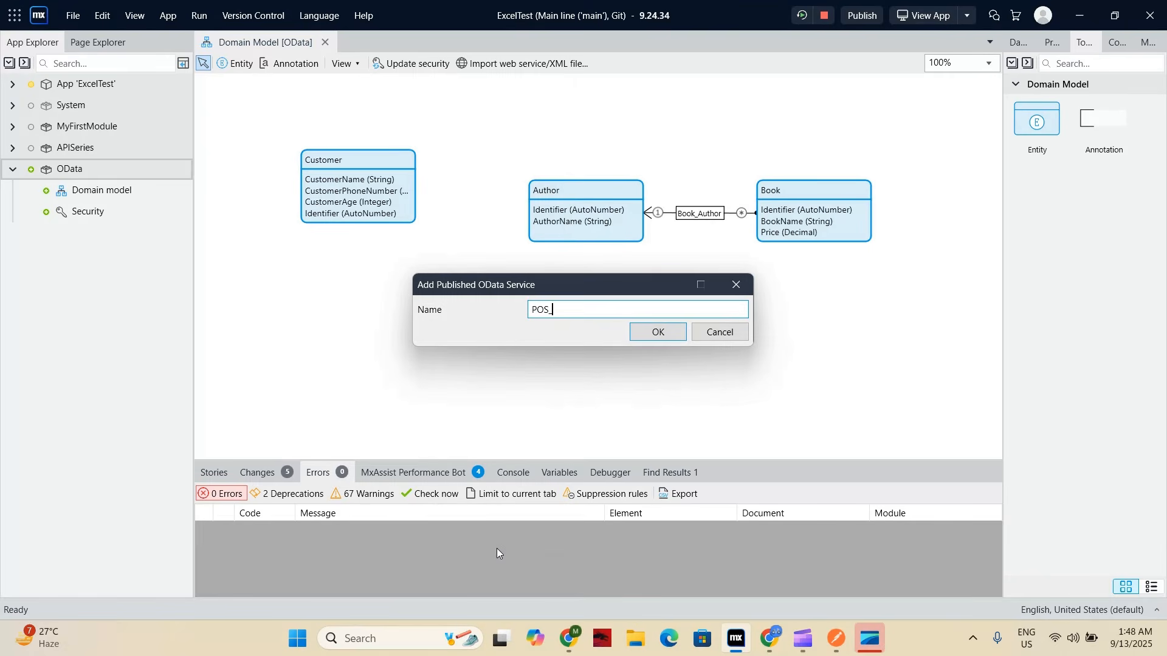
text(POS_Customer)
click(658, 332)
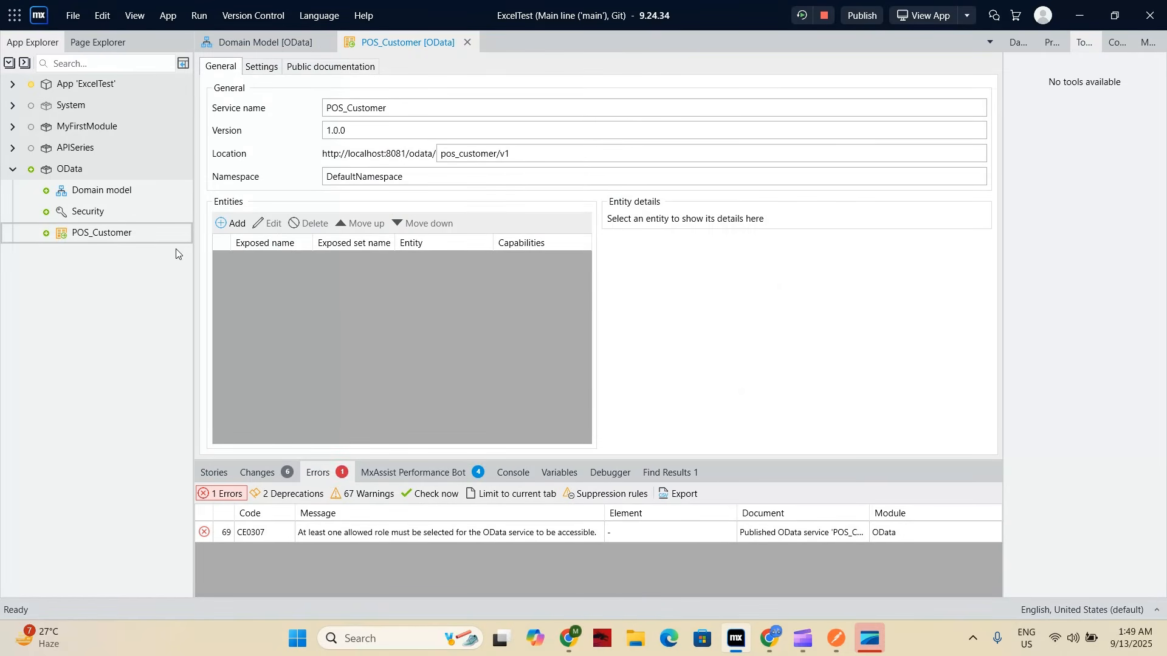
Publish the Customer entity in the POS_Customer service with Identifier as its key and the Updatable capability enabled.
click(242, 229)
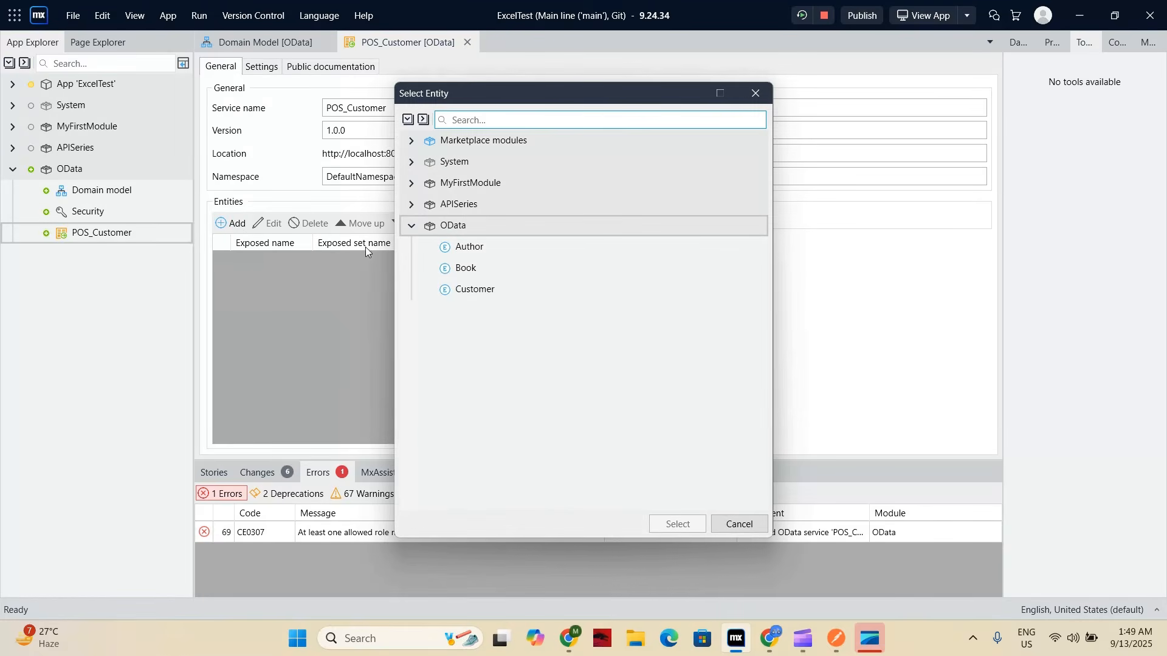
click(484, 292)
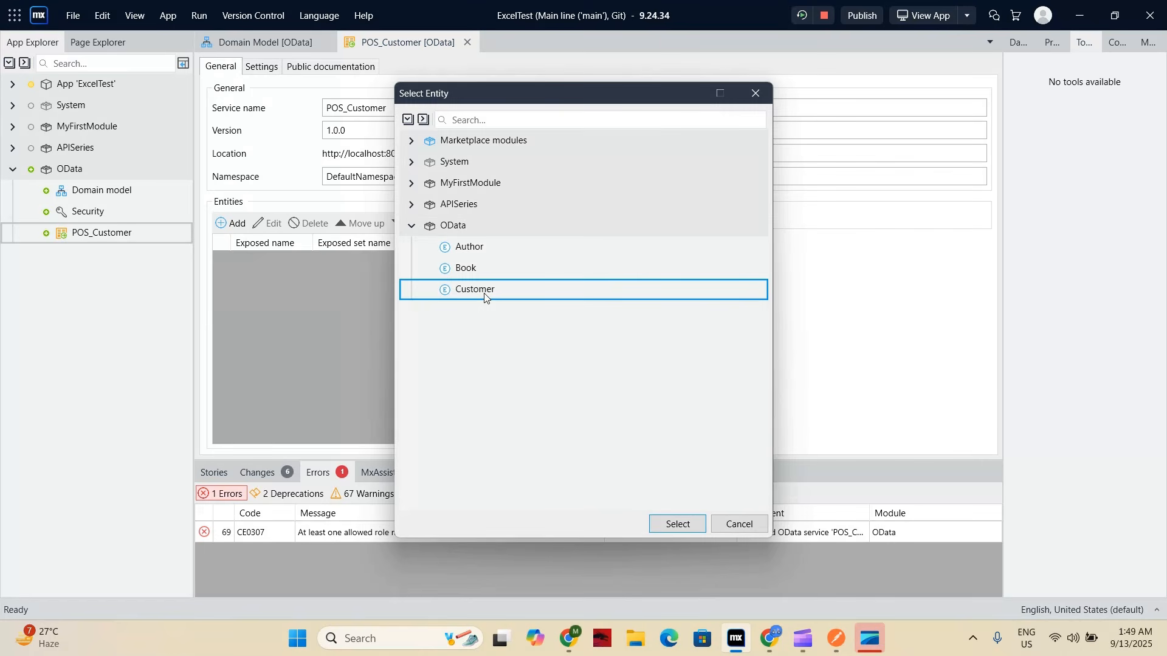
click(682, 526)
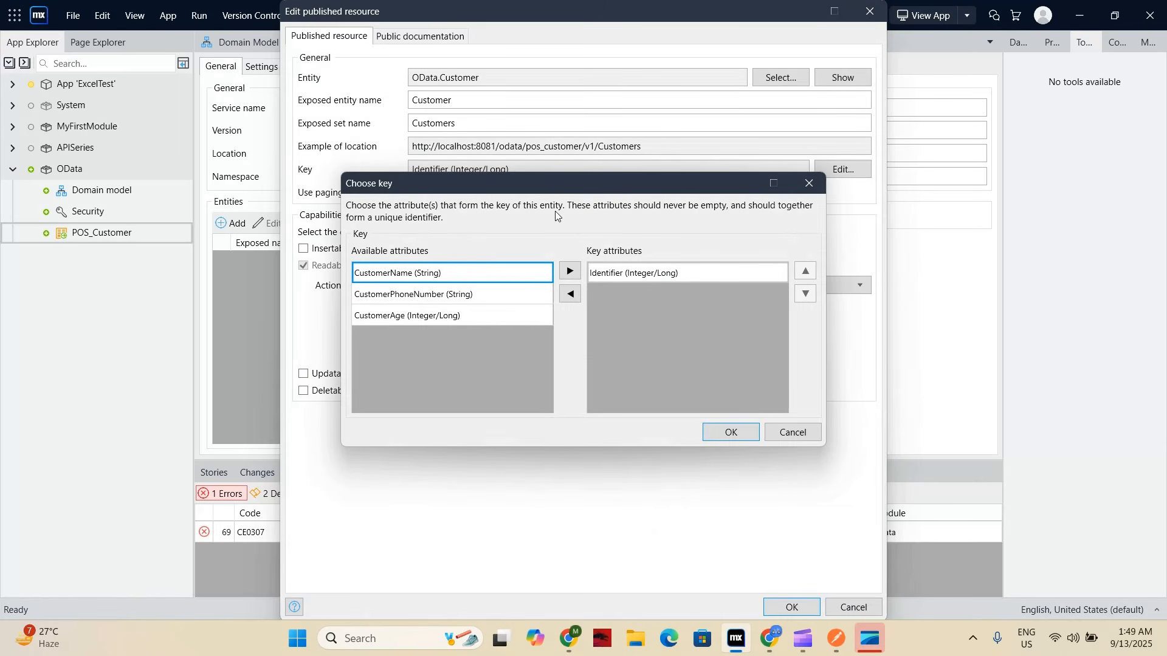
drag(575, 185, 652, 189)
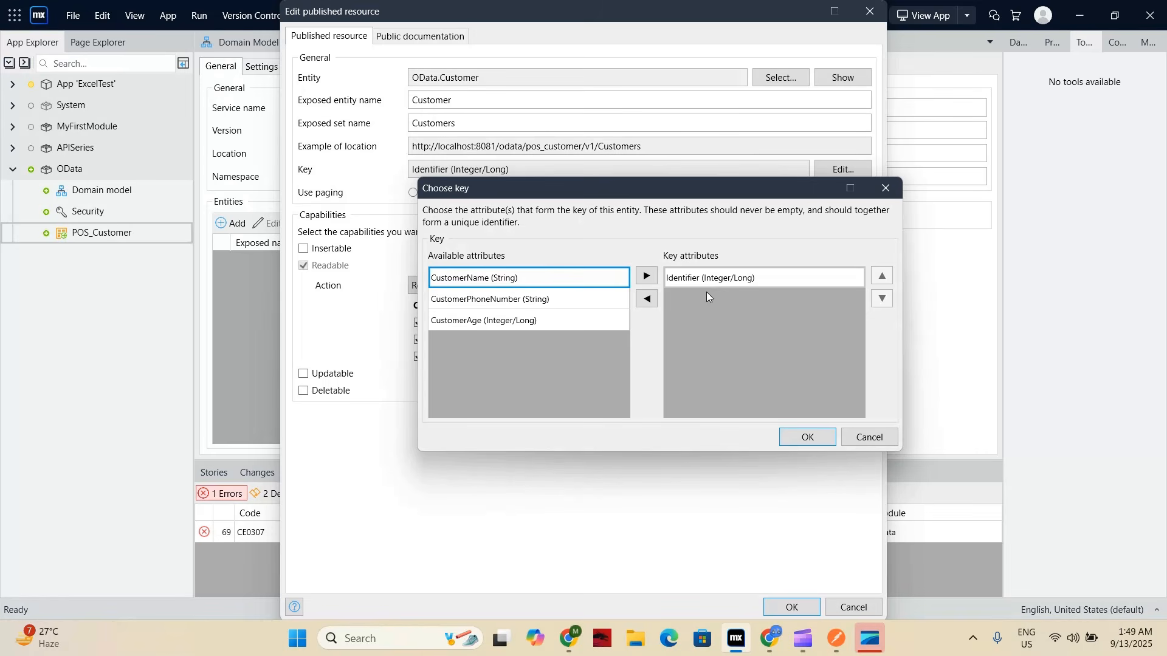
click(820, 443)
click(303, 373)
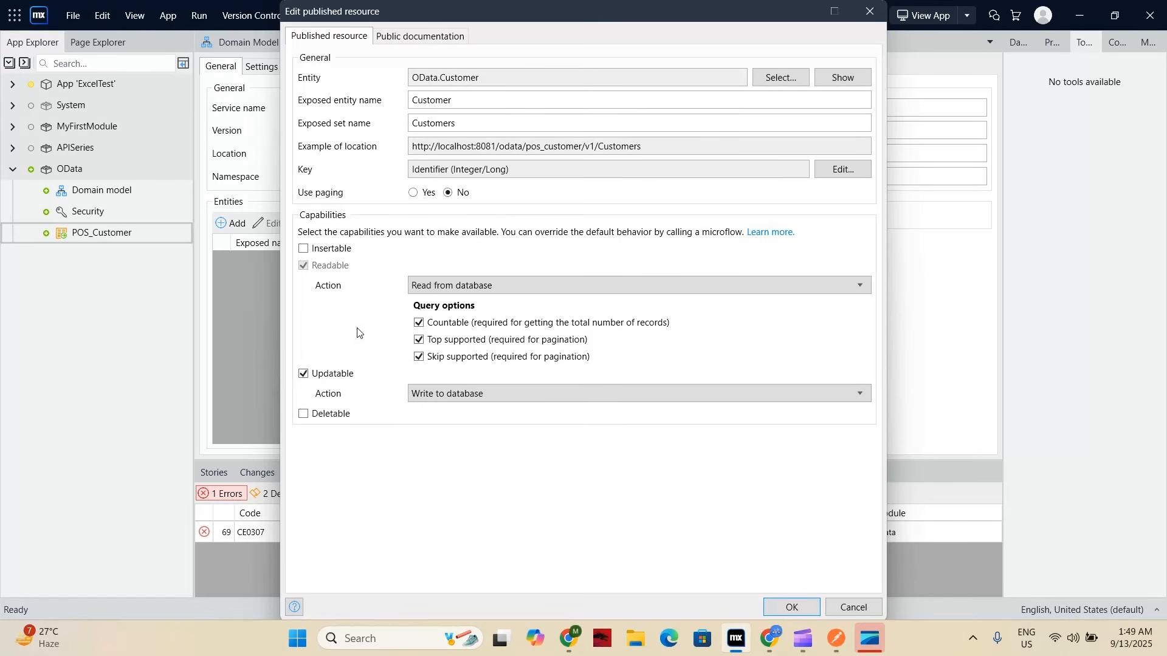
click(790, 608)
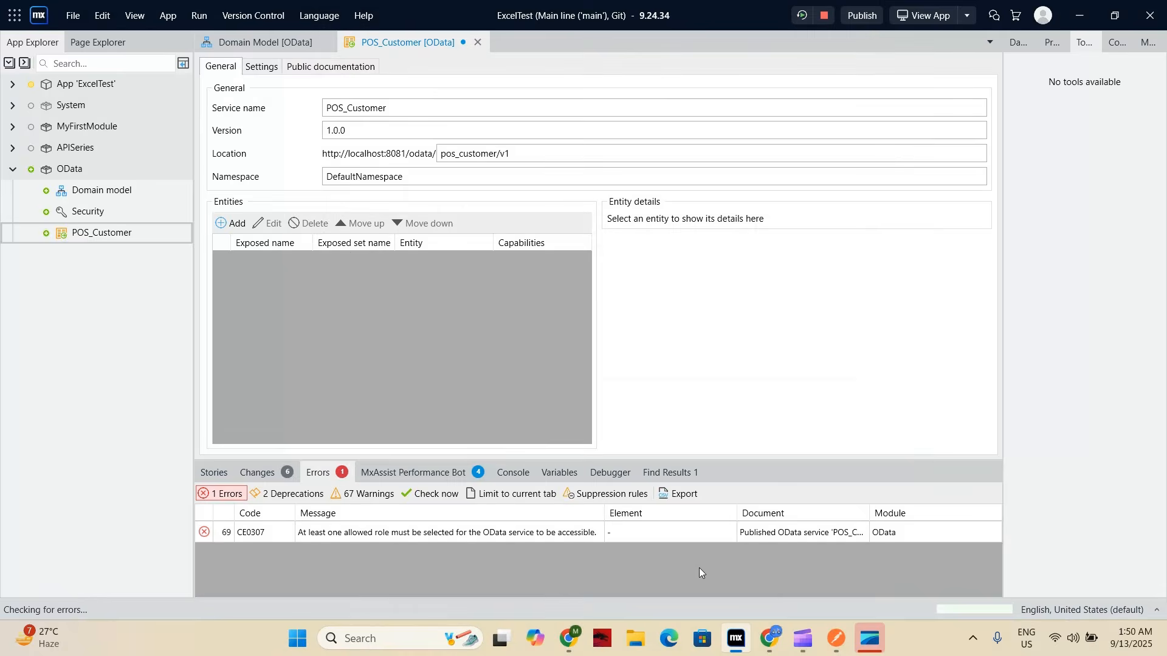
Turn off required authentication for the POS_Customer service, then save all documents and rerun the app locally.
click(263, 68)
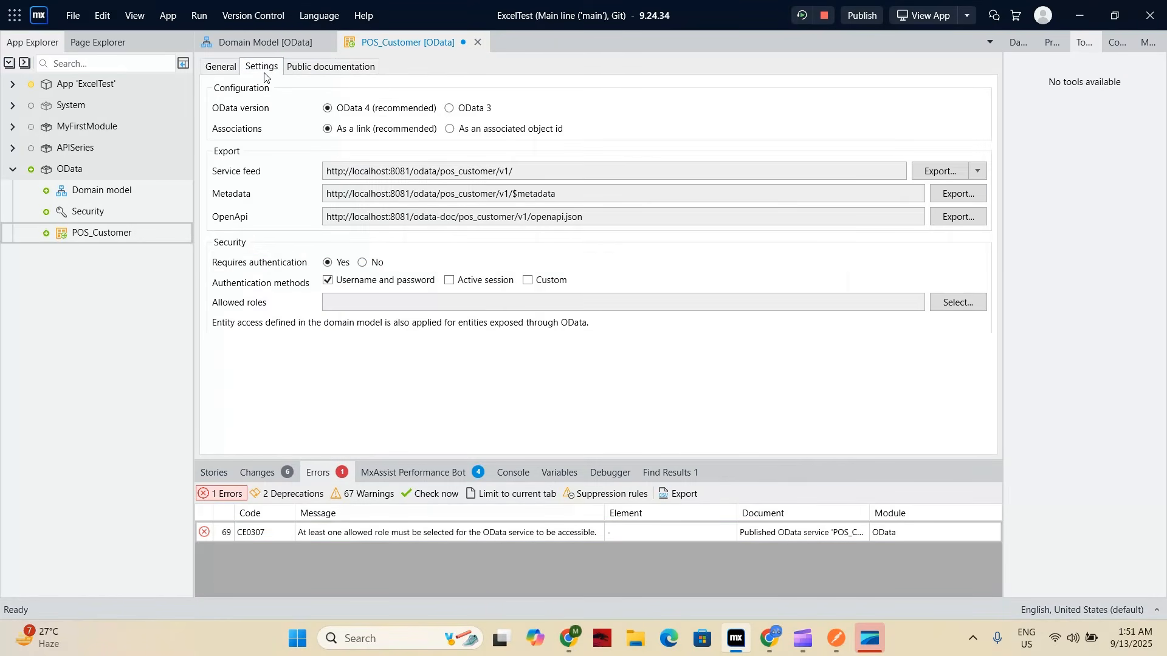
click(364, 264)
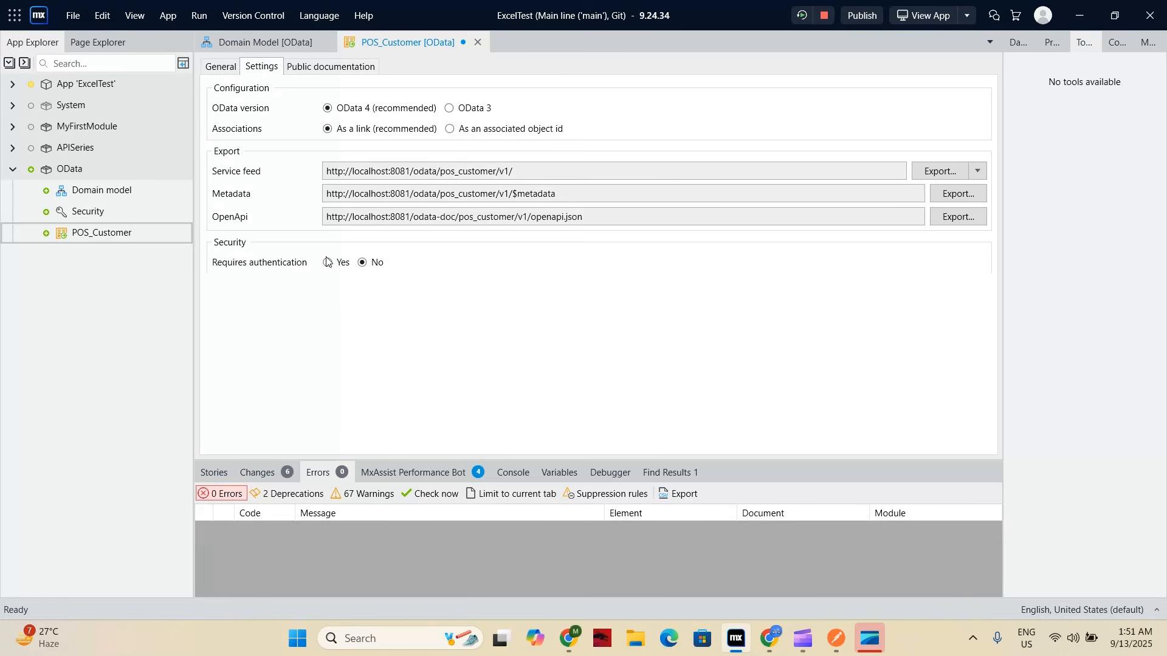
click(73, 15)
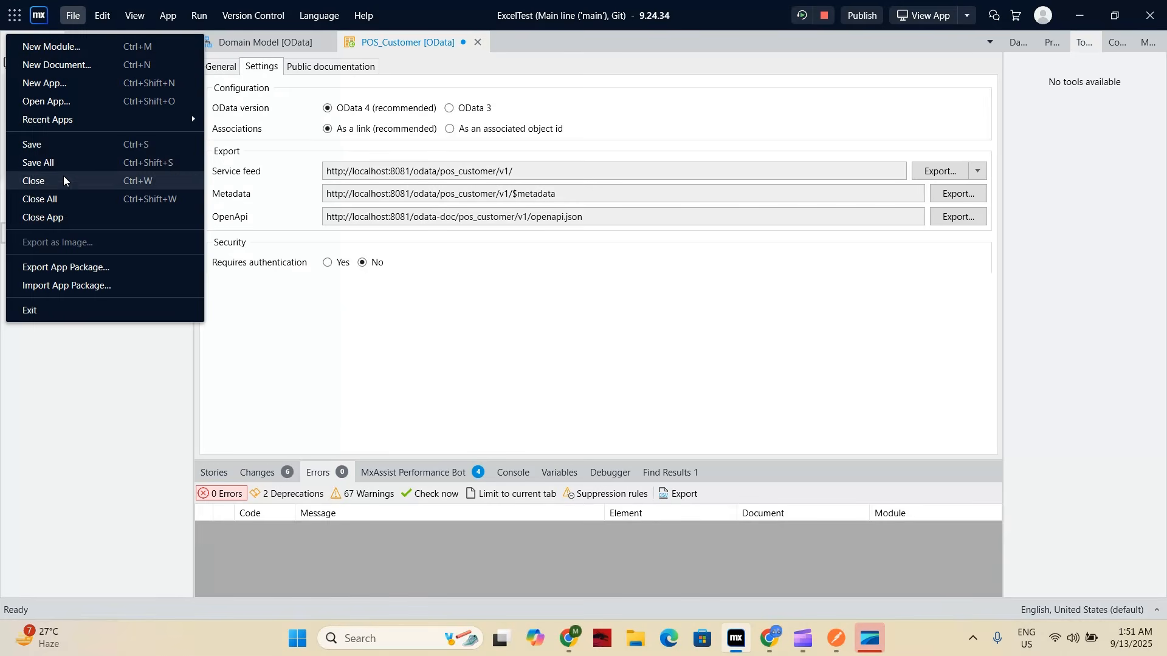
click(31, 162)
click(806, 16)
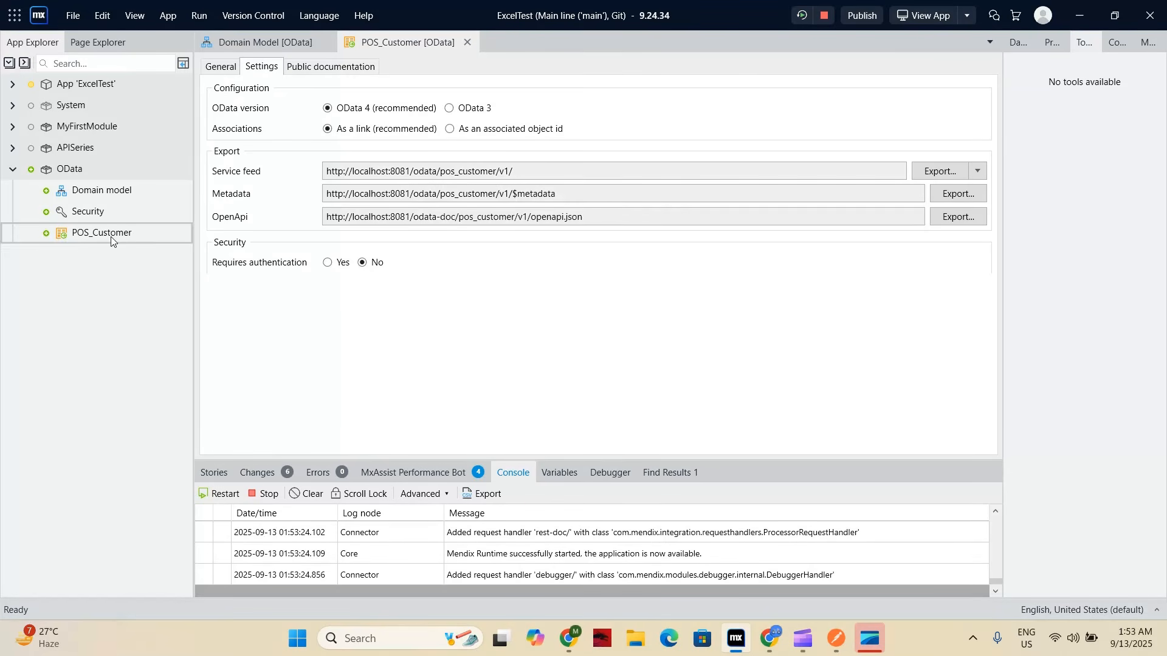
Open the published Customer resource of POS_Customer and copy its example location URL.
click(219, 67)
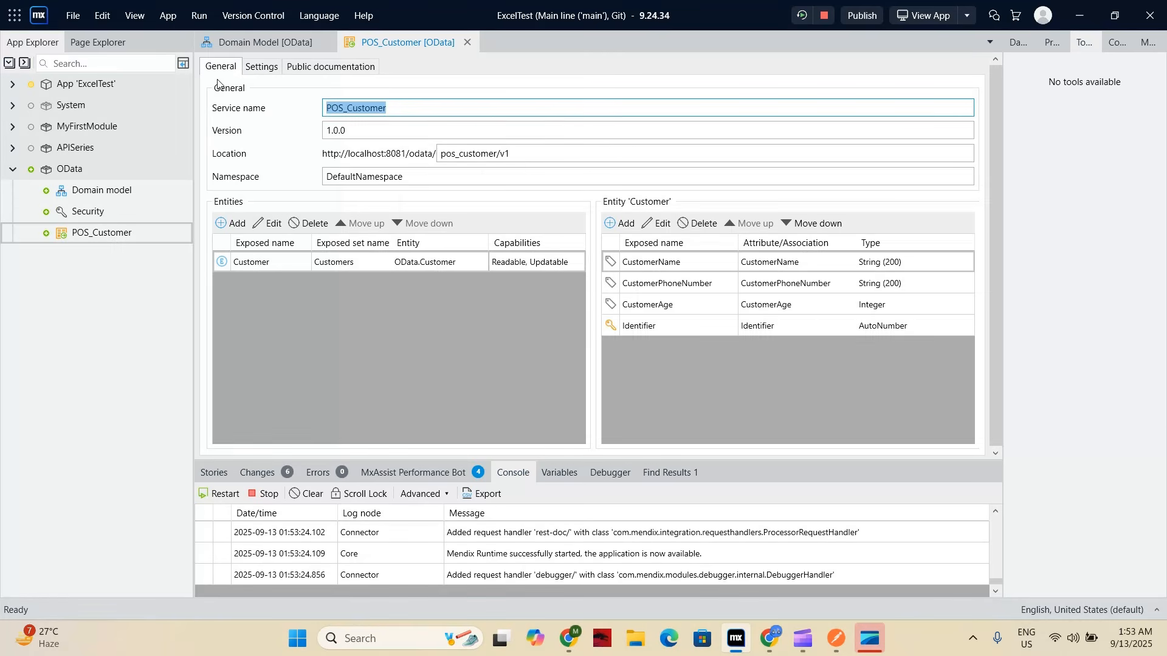
double_click(274, 262)
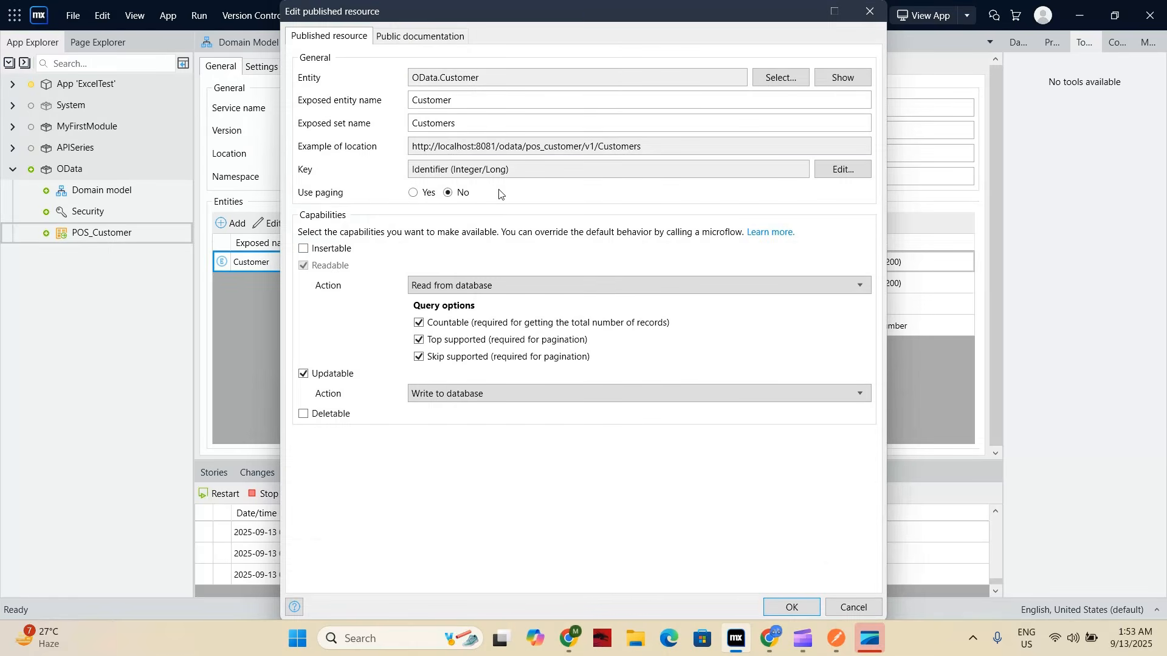
triple_click(677, 148)
key(ctrl+c)
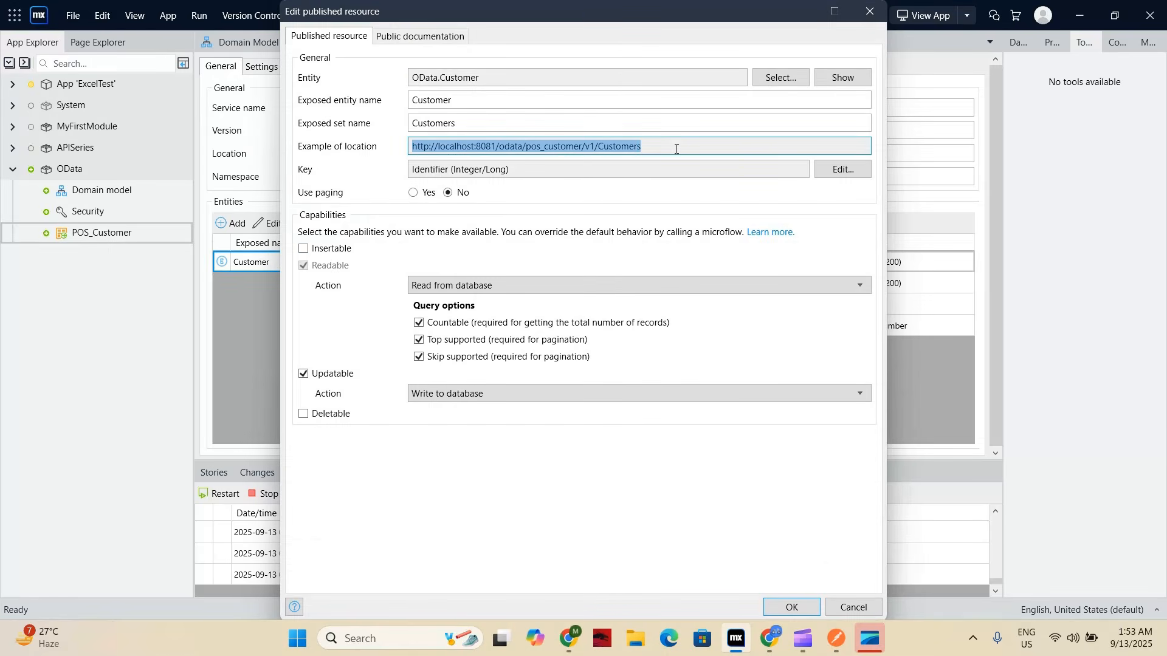
click(842, 640)
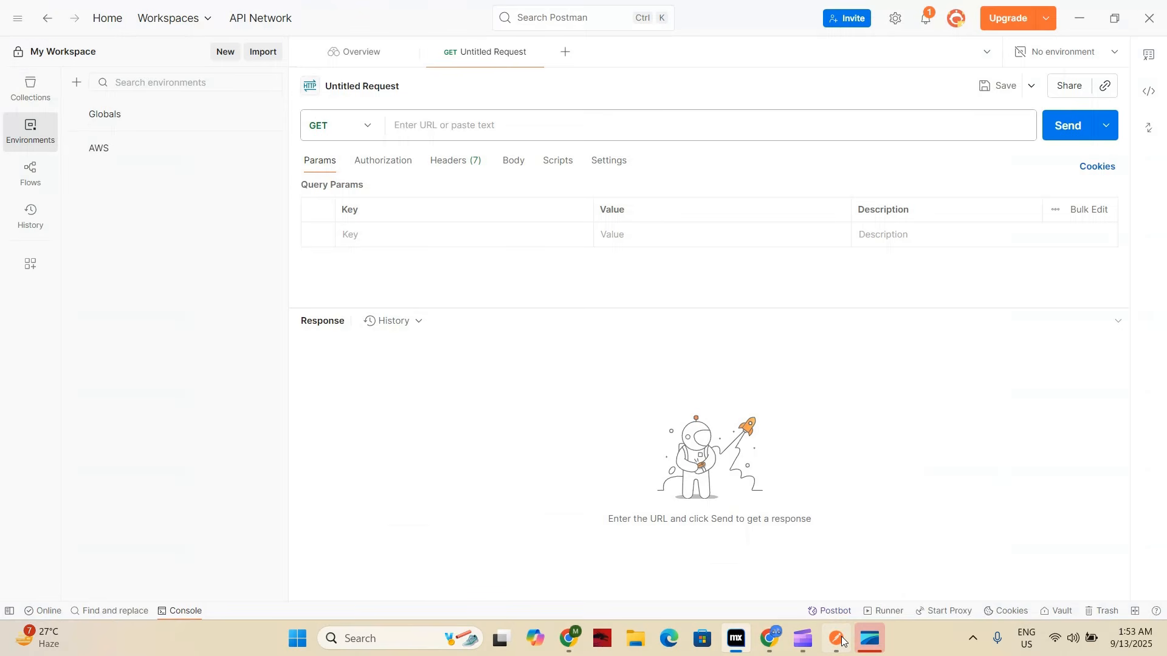
click(444, 126)
key(ctrl+v)
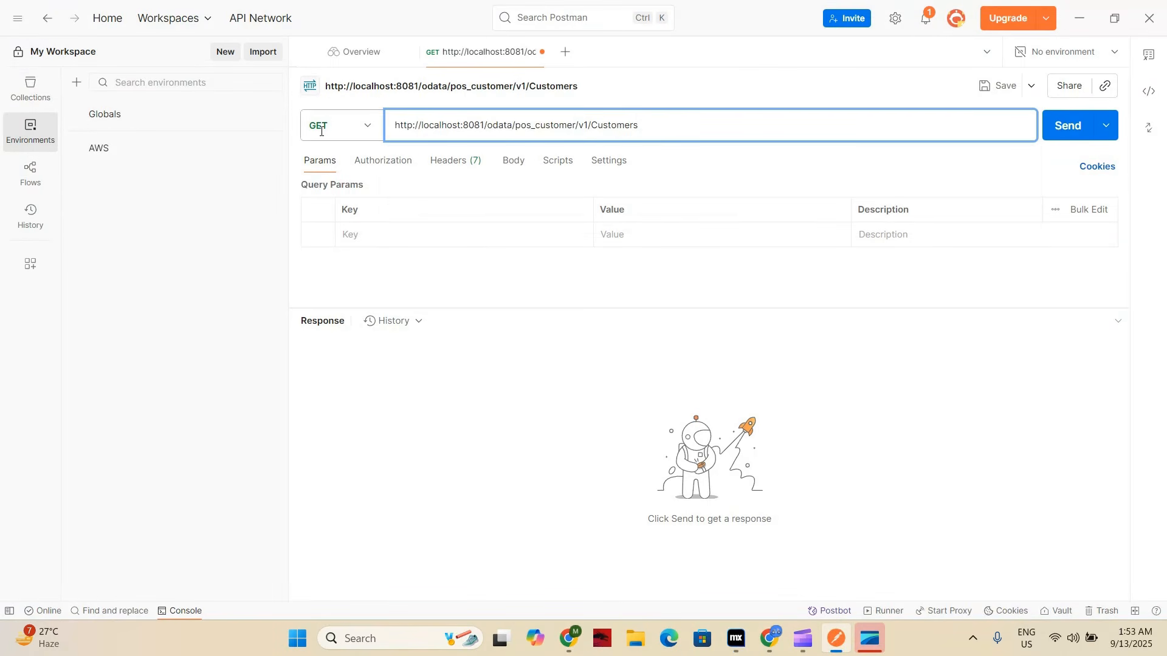
click(1070, 133)
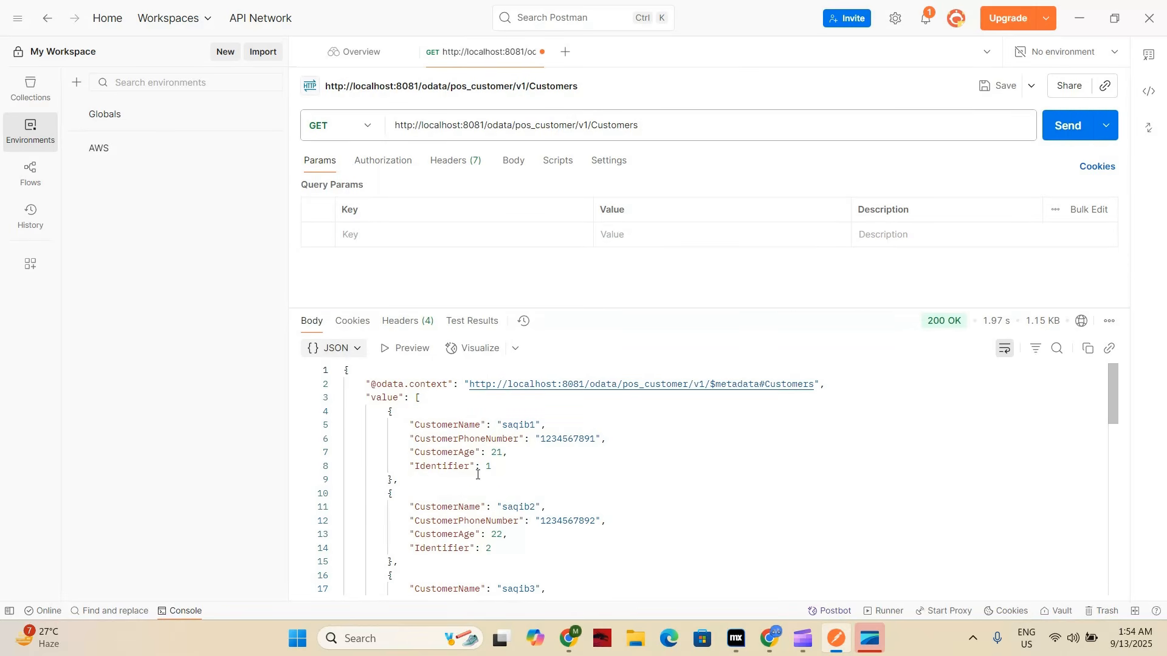
mouse_move(397, 479)
mouse_down()
mouse_move(378, 413)
mouse_move(394, 493)
mouse_up()
click(406, 484)
scroll(426, 490, down, 3)
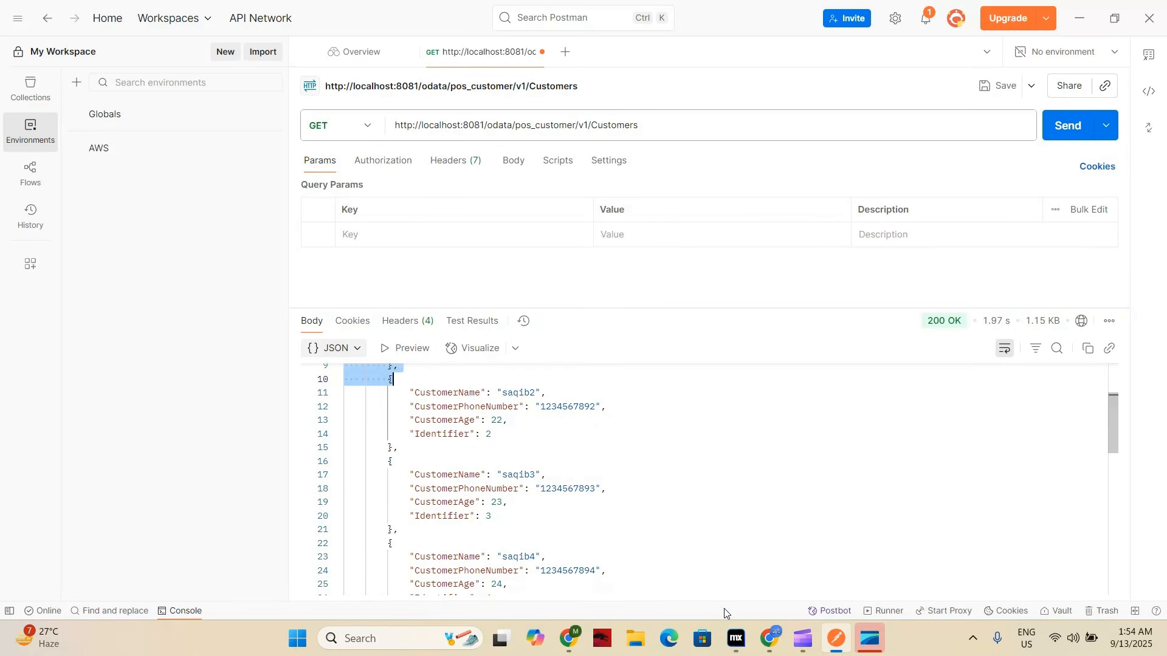
Return to Mendix Studio Pro, close the Customer resource details and add a published OData service named POS_Author_Book to the OData module.
click(736, 638)
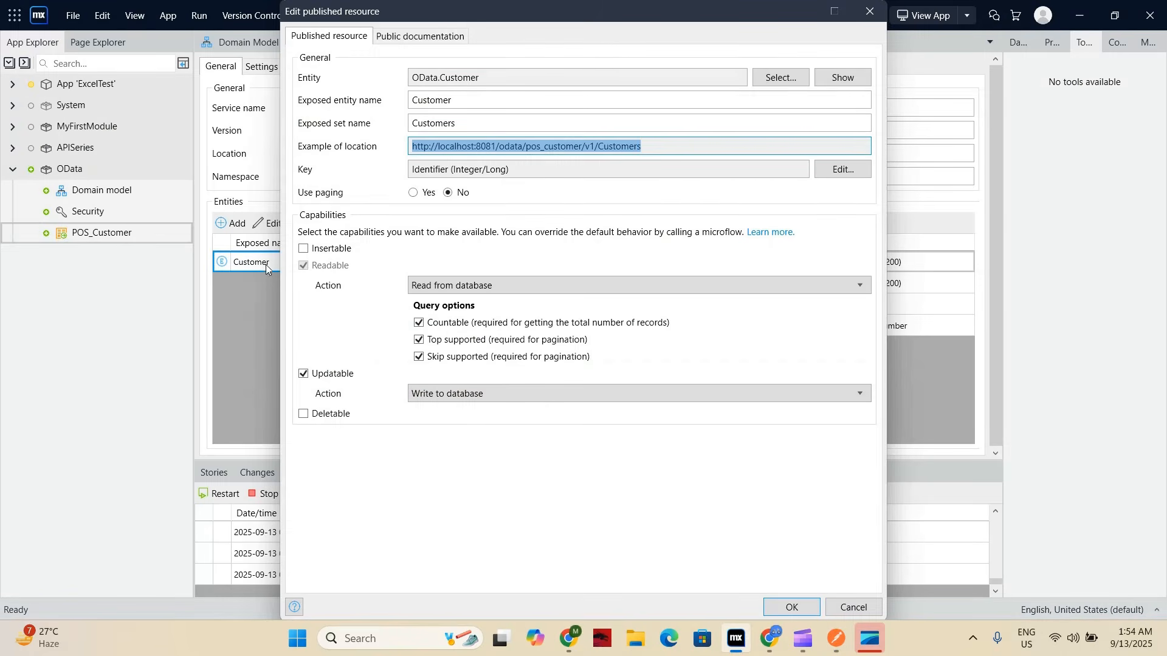
click(870, 12)
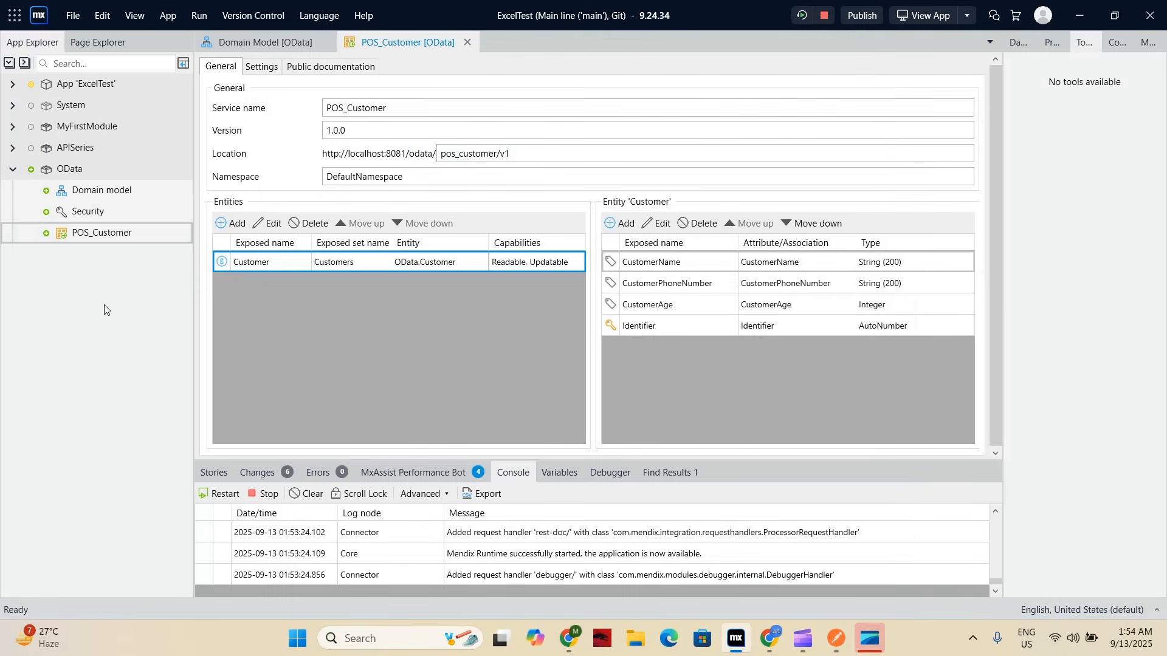
right_click(91, 171)
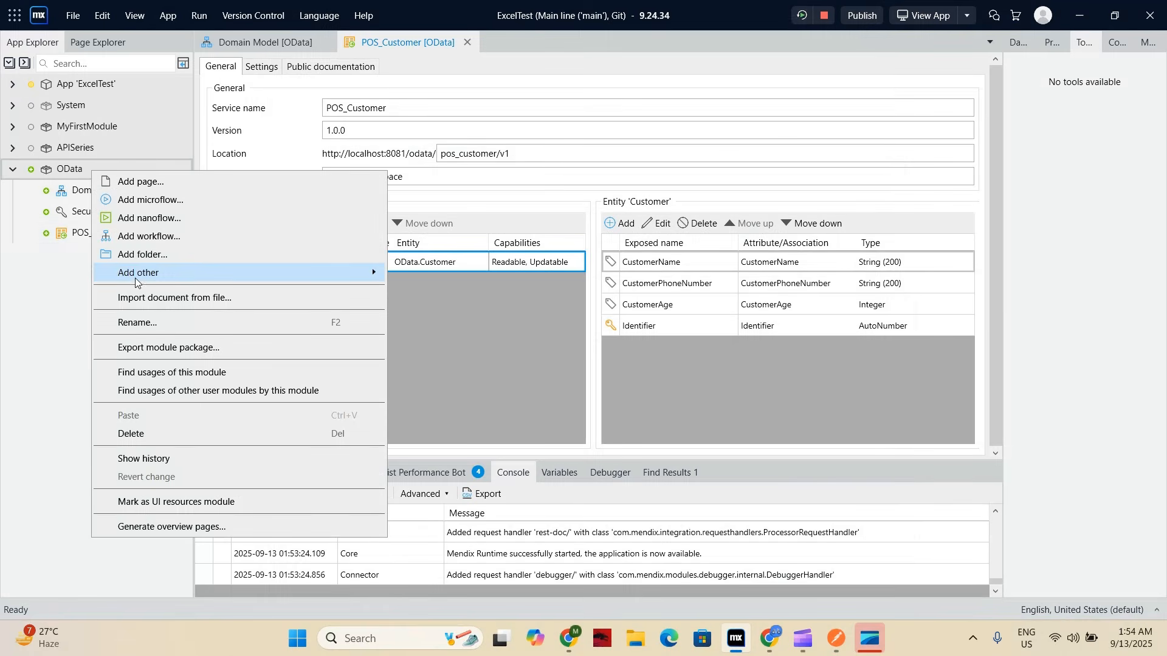
mouse_move(141, 282)
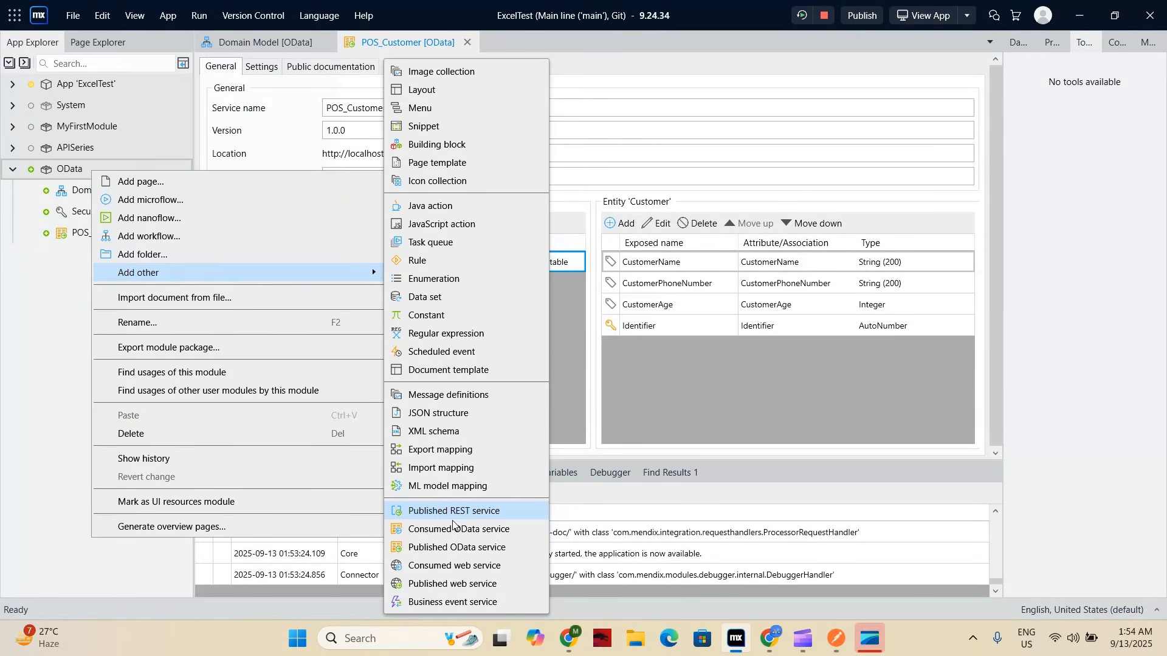
click(492, 549)
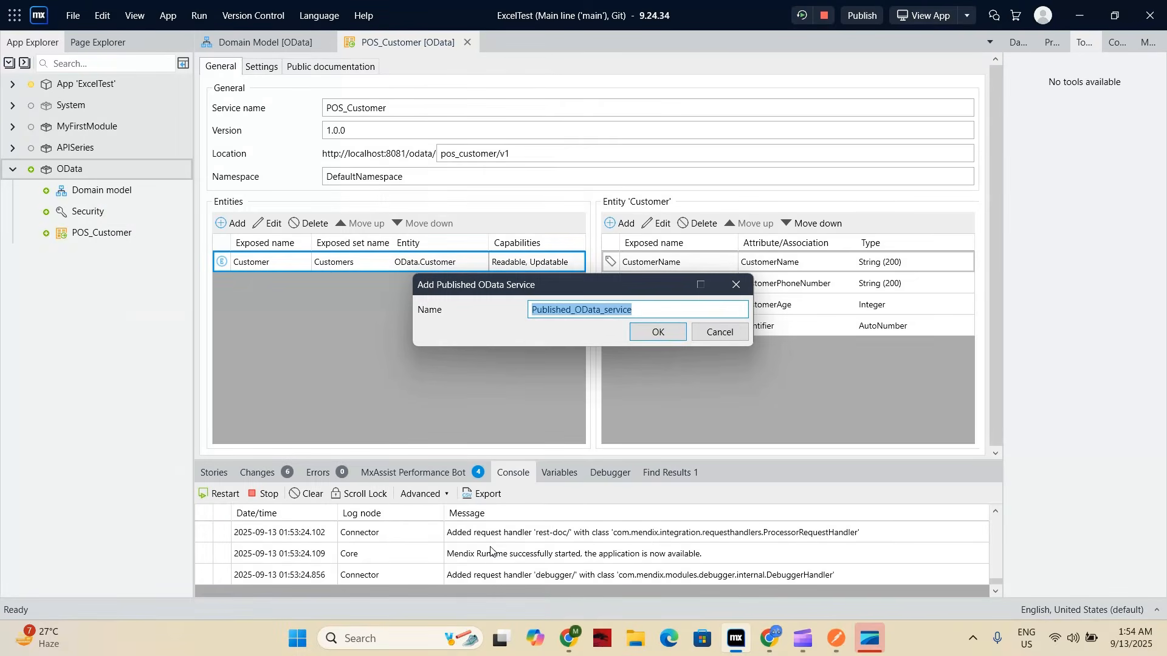
key(BackSpace)
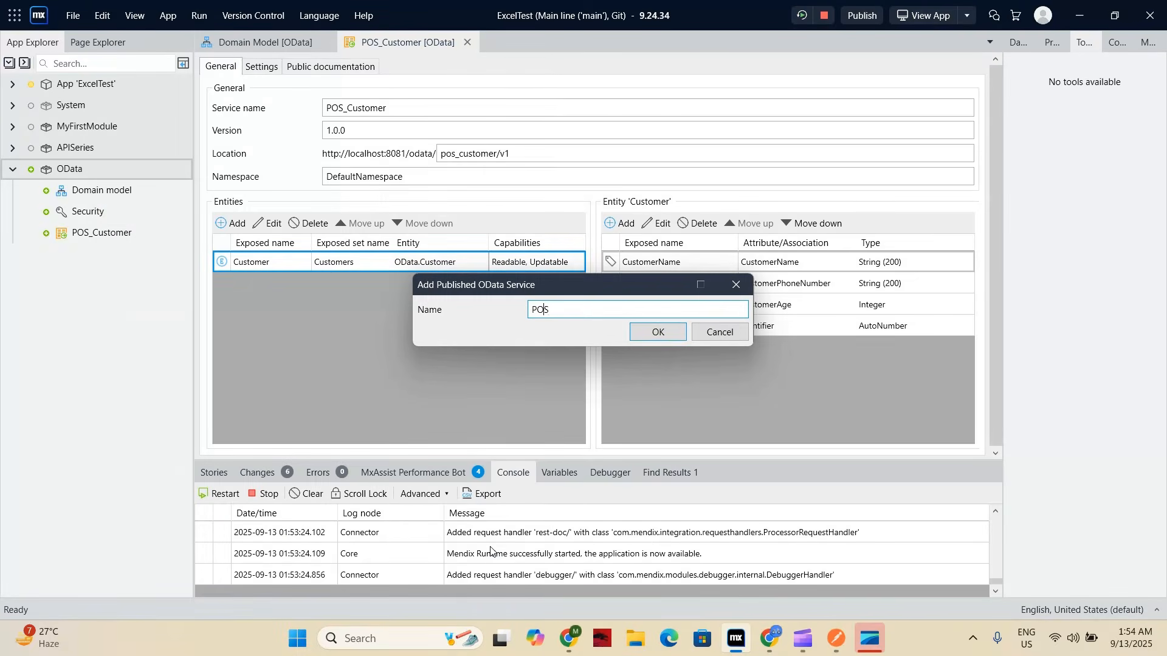
text(POS_Author_Book)
click(661, 336)
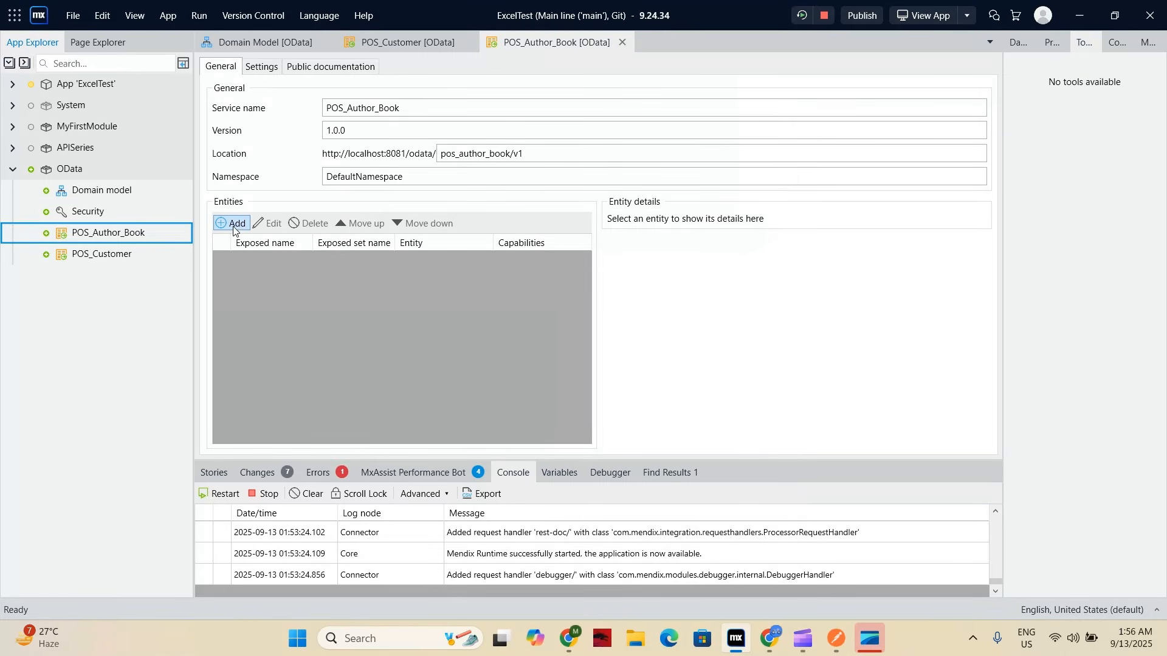
Publish the Author entity in the POS_Author_Book service with Identifier as its key and the Updatable capability enabled.
click(233, 226)
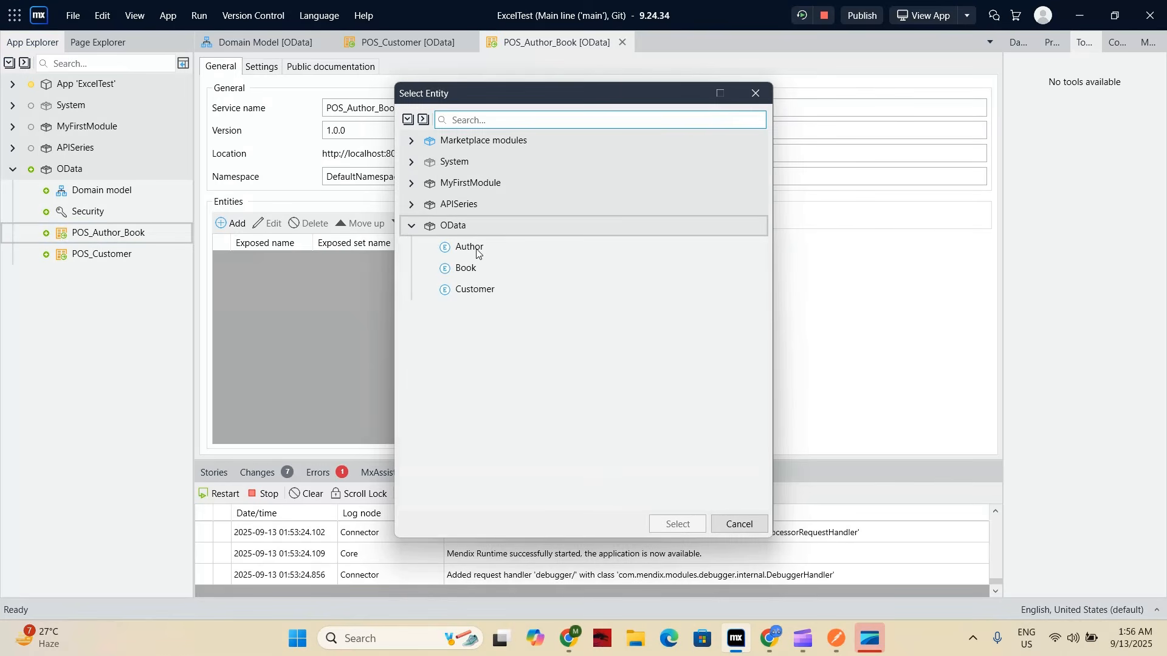
double_click(478, 253)
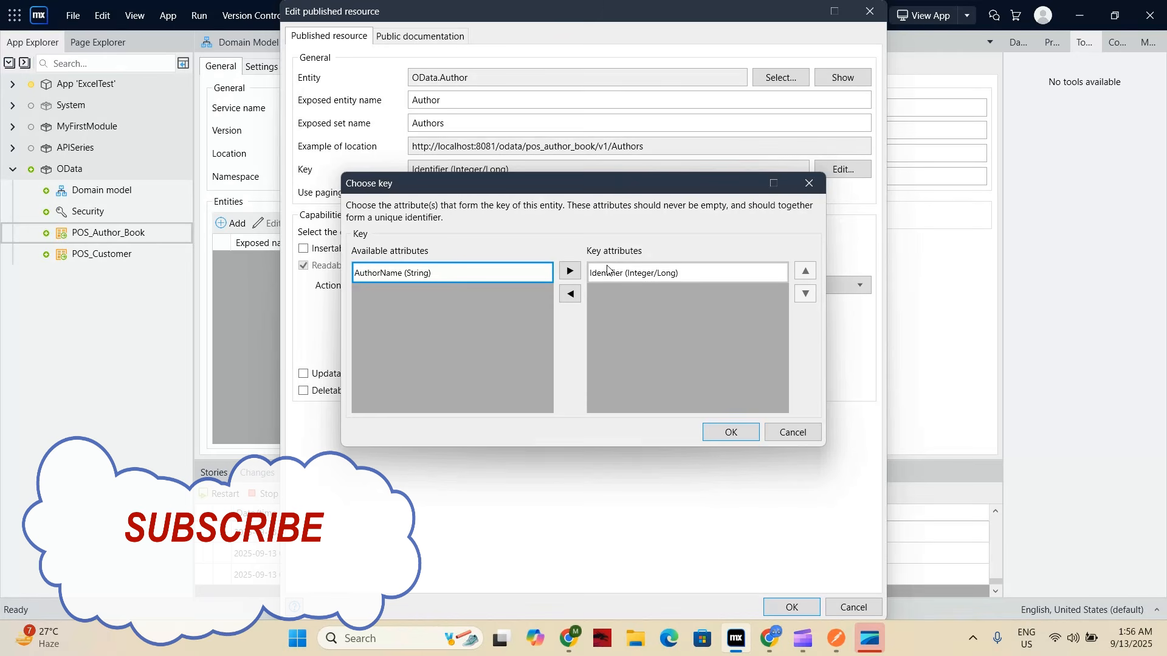
click(612, 277)
click(731, 432)
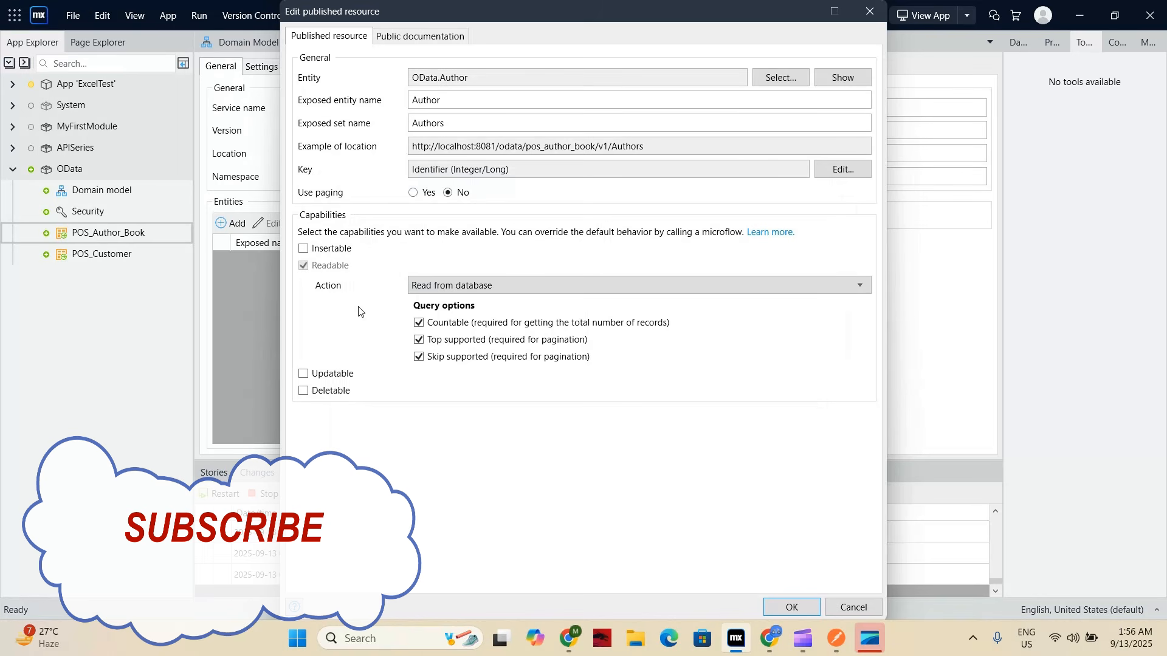
click(304, 375)
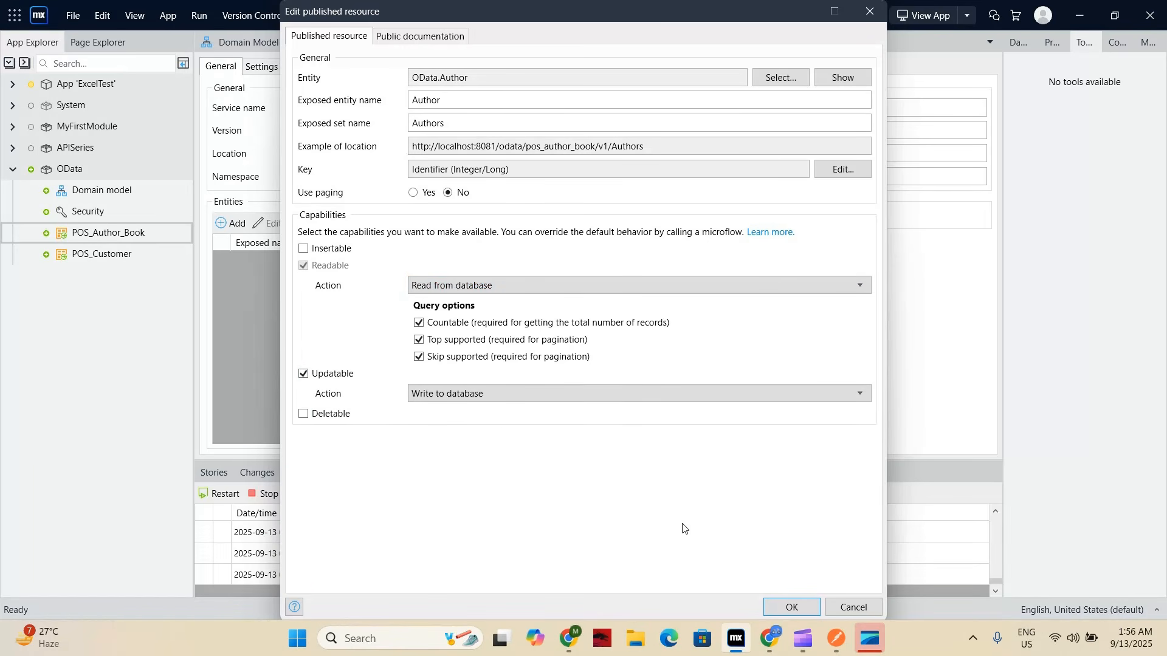
click(776, 608)
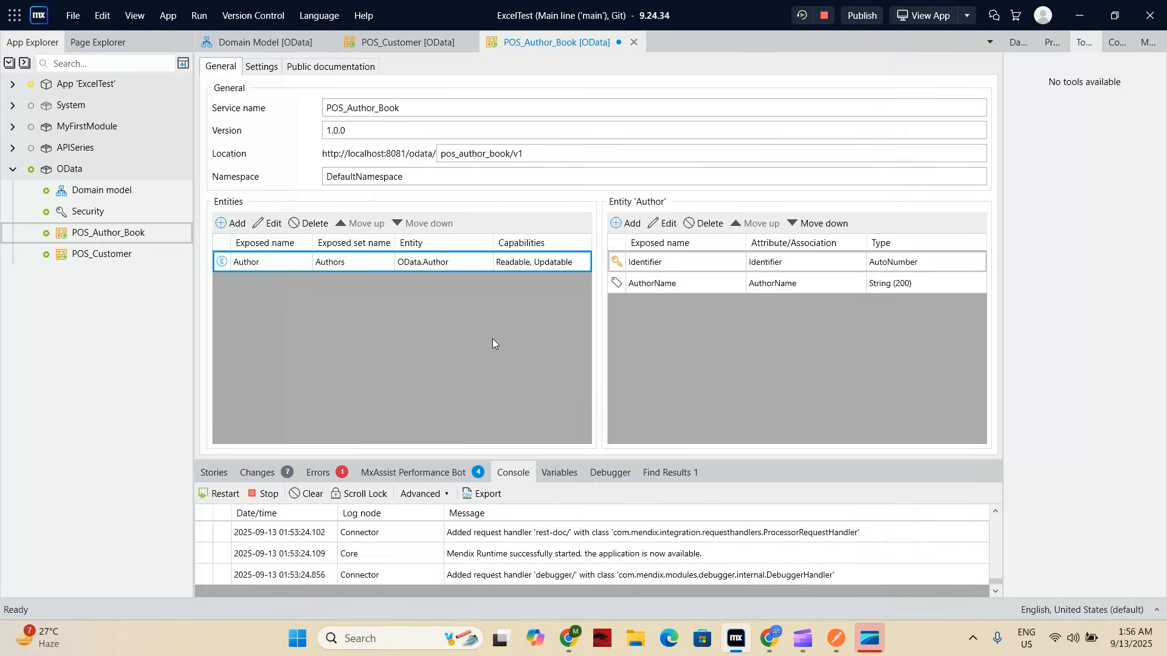
Publish the Book entity in POS_Author_Book with Identifier as key, Updatable enabled and both sides of the Book_Author association, then compare both entities' published members.
click(231, 224)
double_click(467, 269)
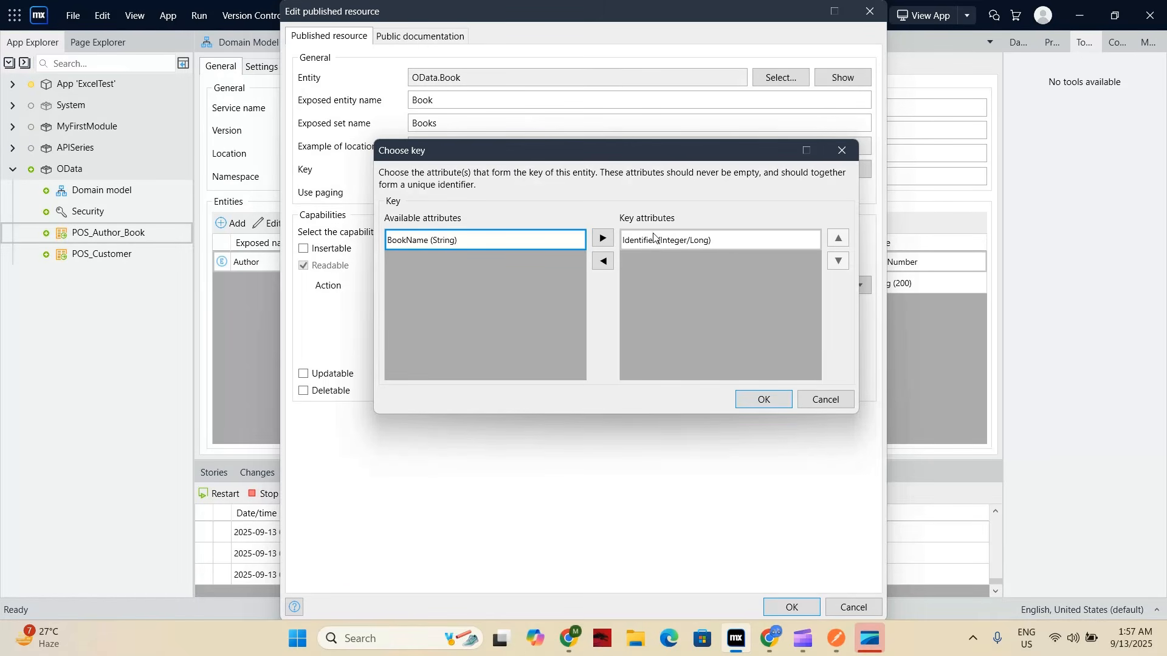
click(649, 245)
click(764, 400)
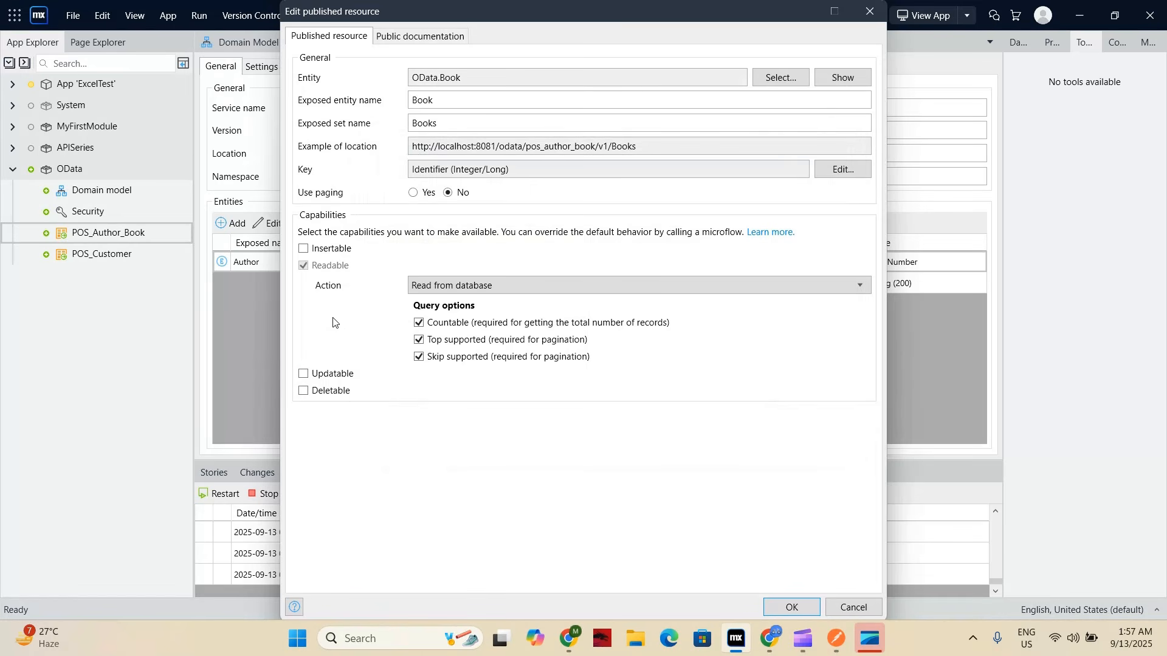
click(304, 374)
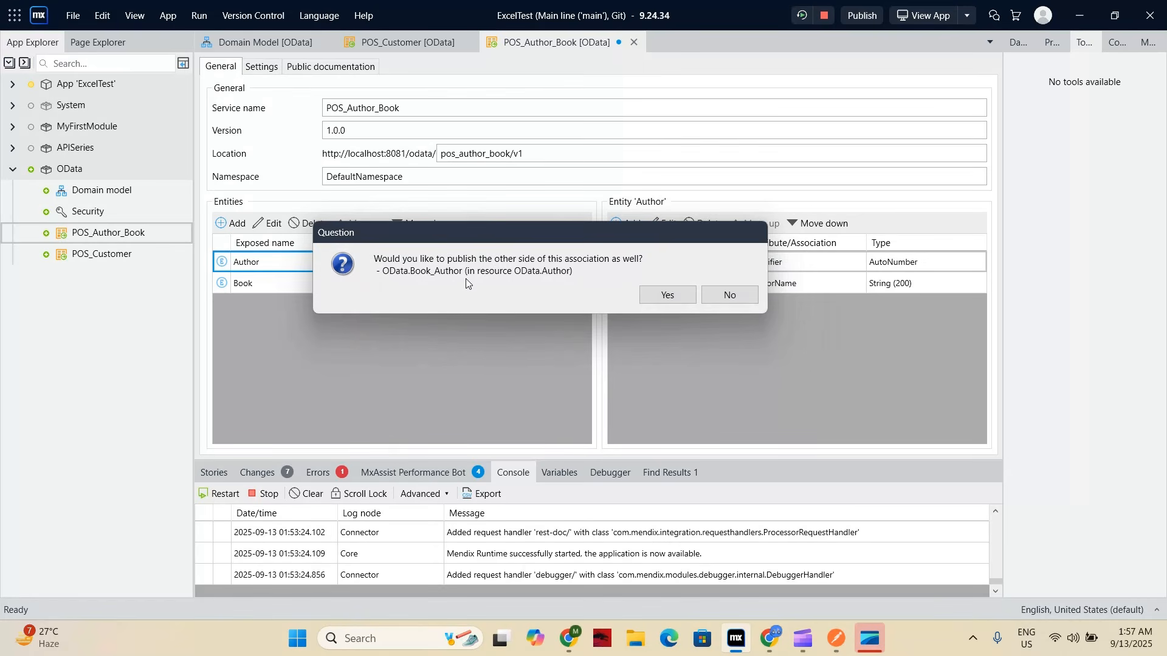
click(667, 295)
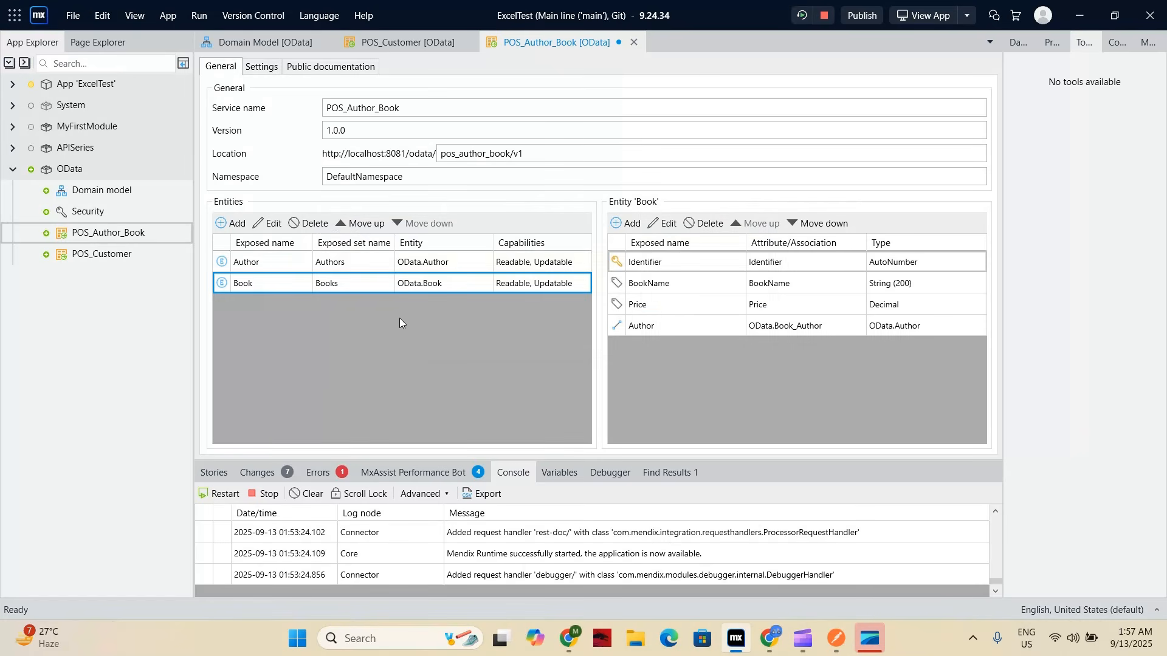
click(263, 266)
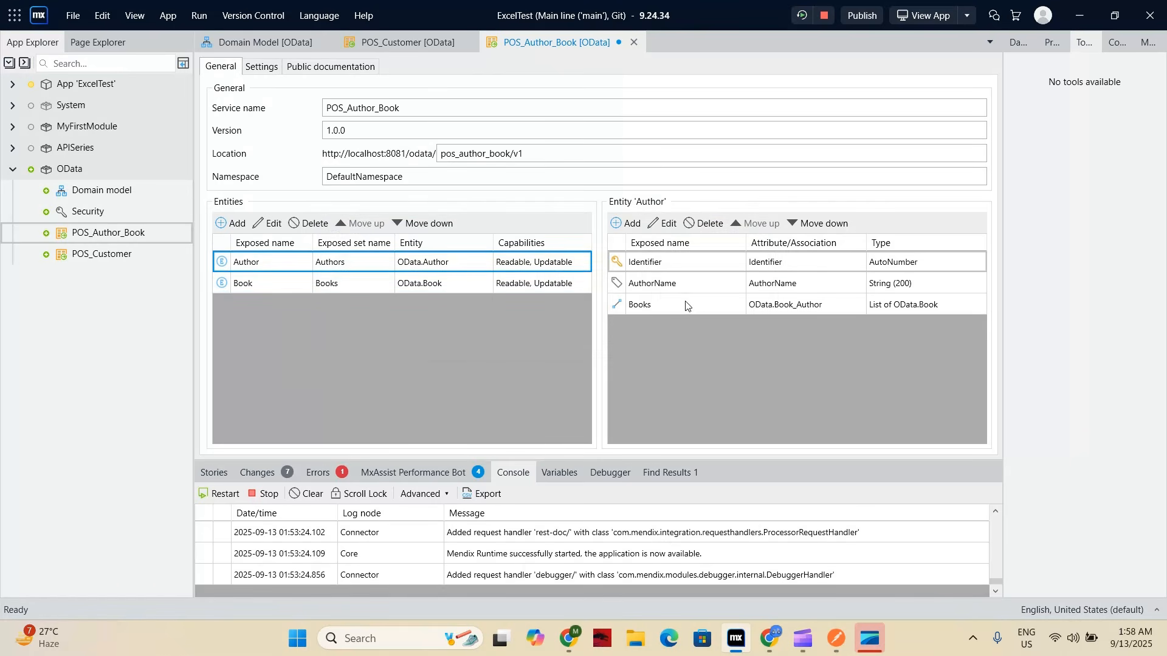
click(260, 285)
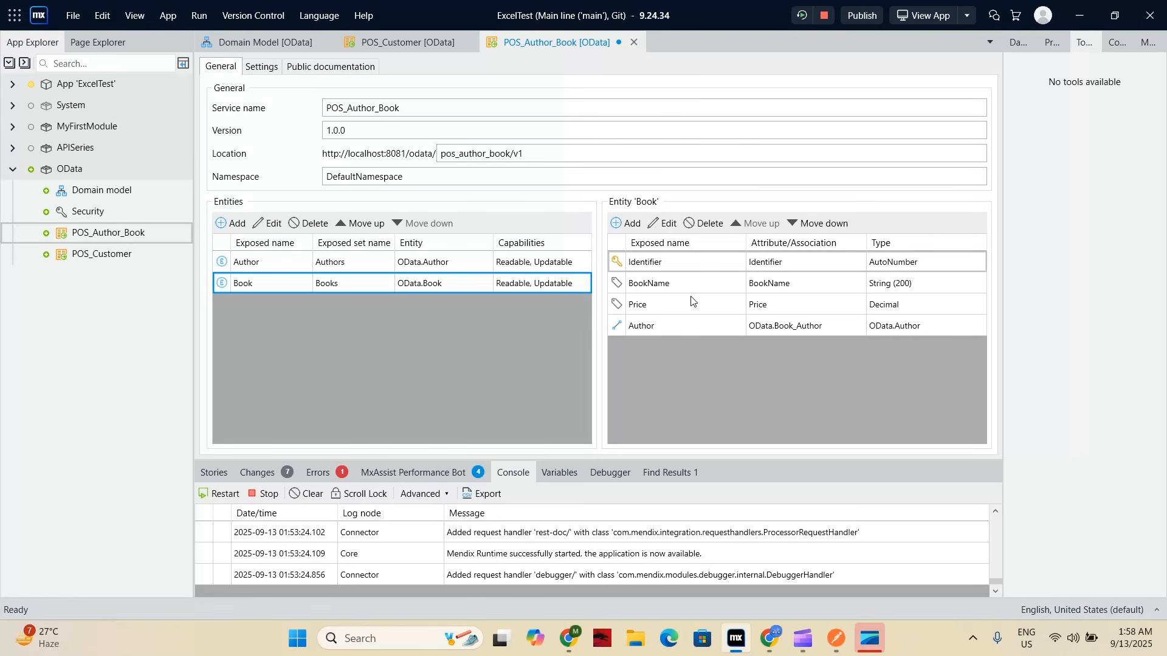
Turn off required authentication for the POS_Author_Book service, save the changes and rerun the app.
click(317, 477)
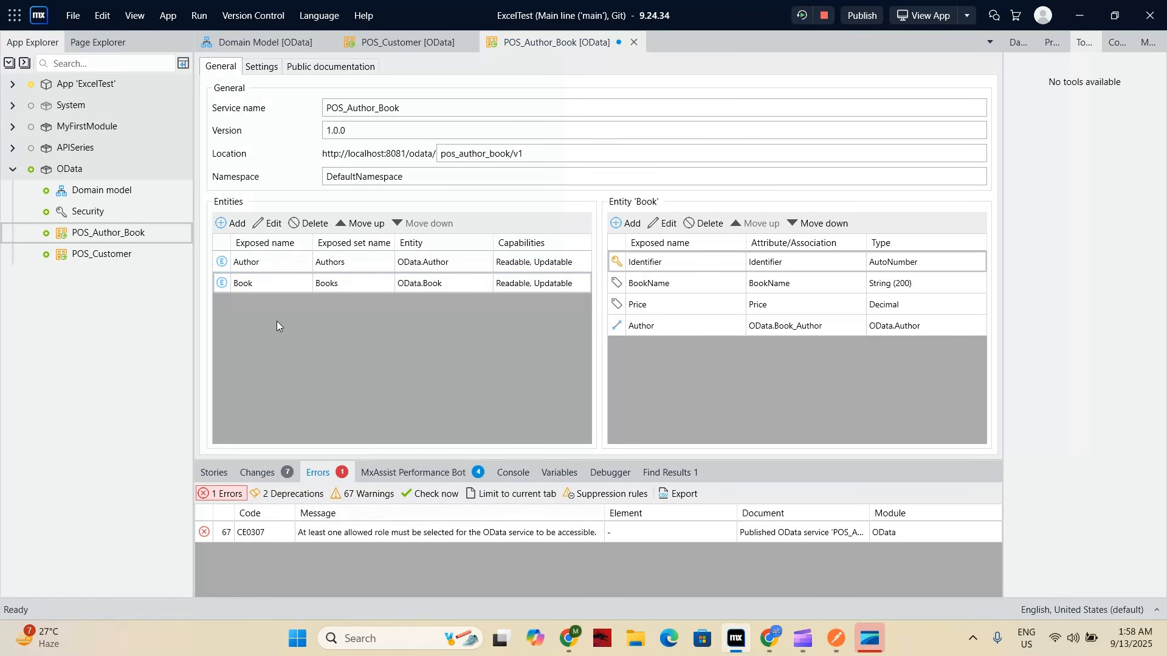
click(265, 68)
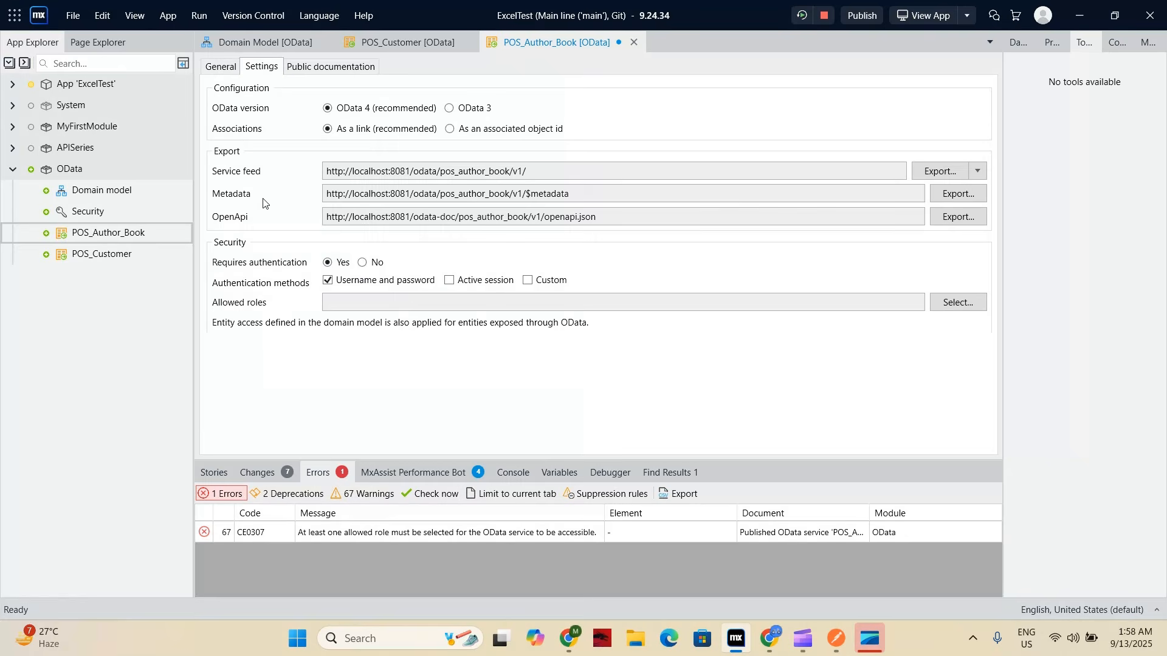
click(370, 263)
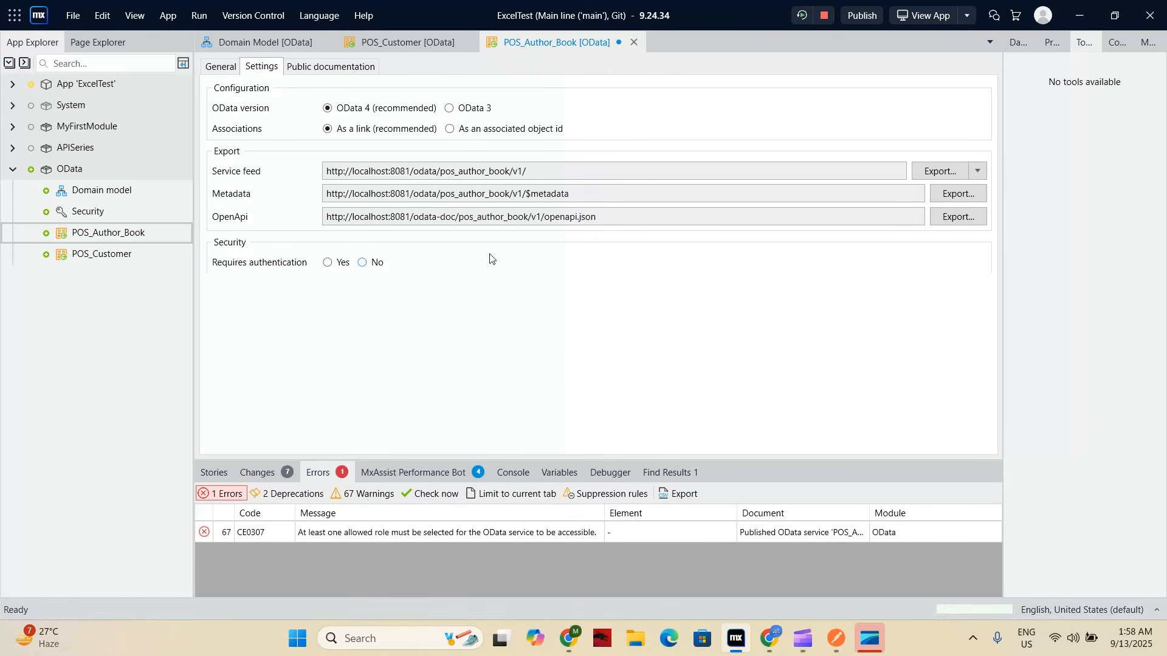
click(73, 15)
click(76, 162)
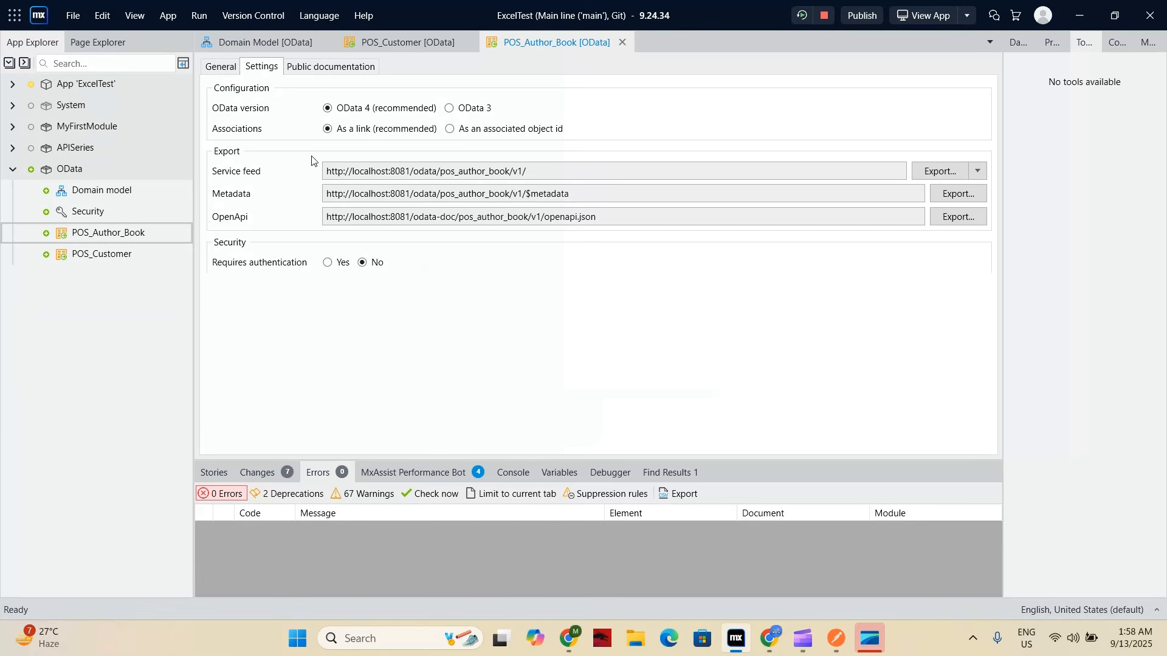
click(803, 14)
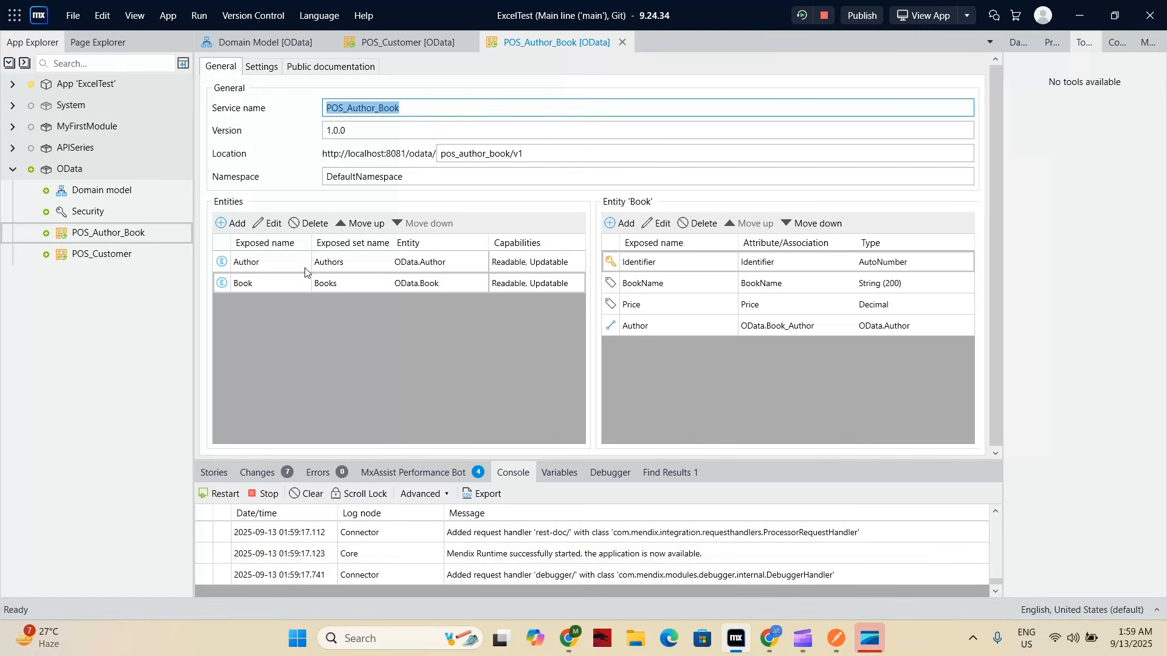
Open the published Author resource of POS_Author_Book and copy its example location URL.
double_click(352, 266)
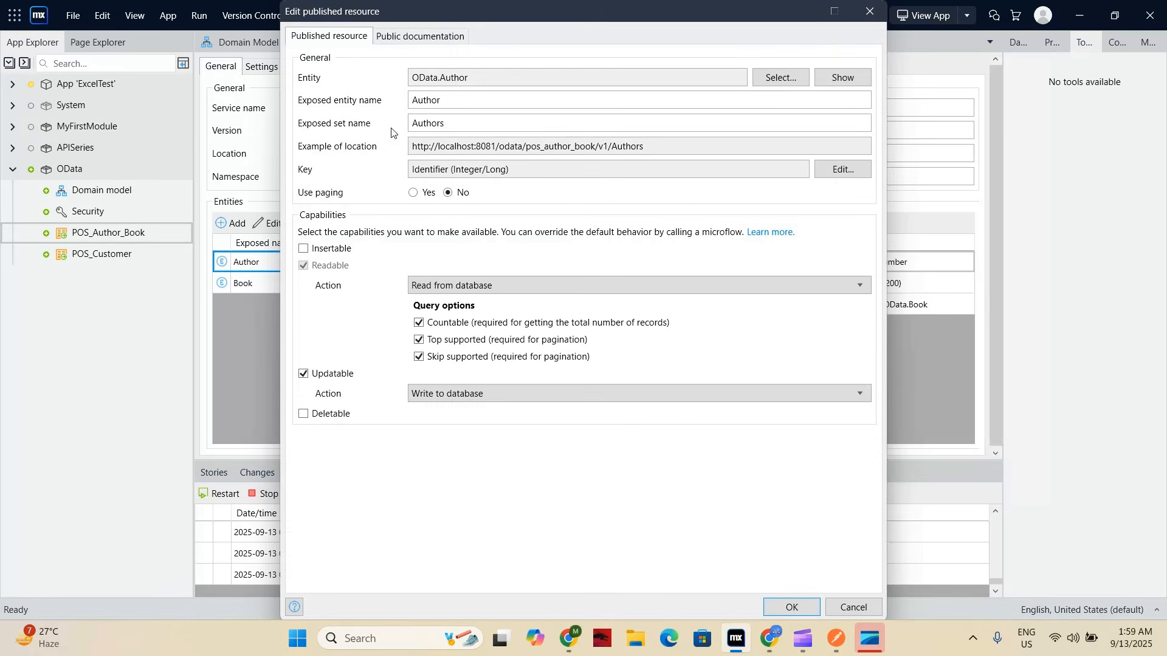
drag(657, 157, 406, 153)
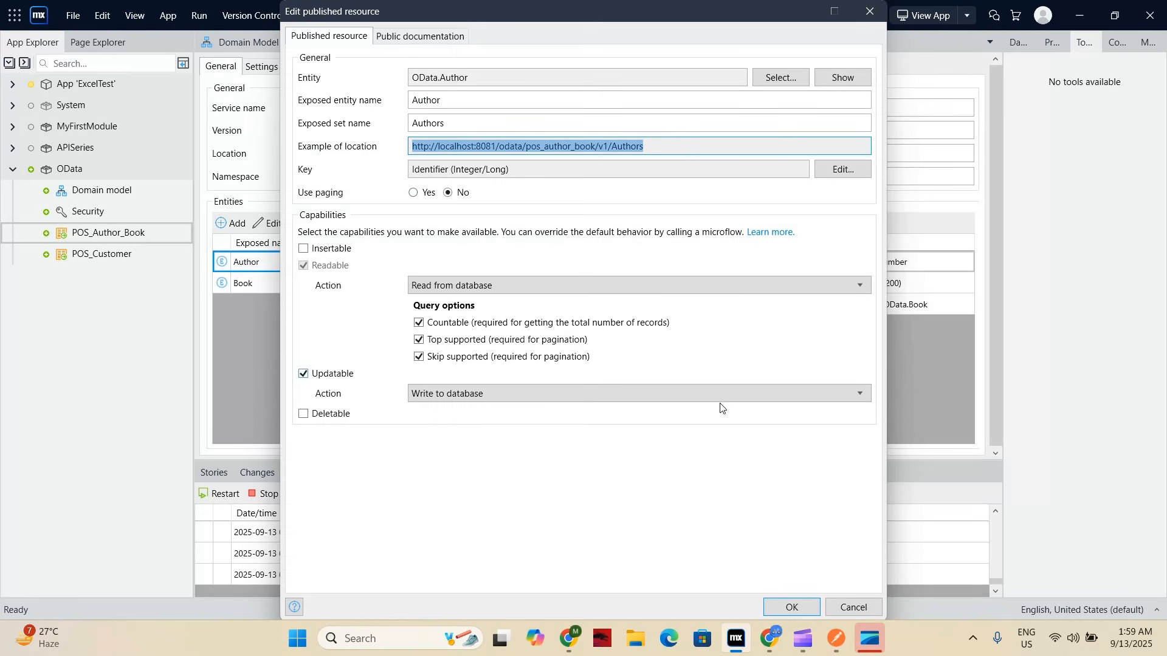
click(667, 148)
key(ctrl+a)
key(ctrl+c)
click(834, 639)
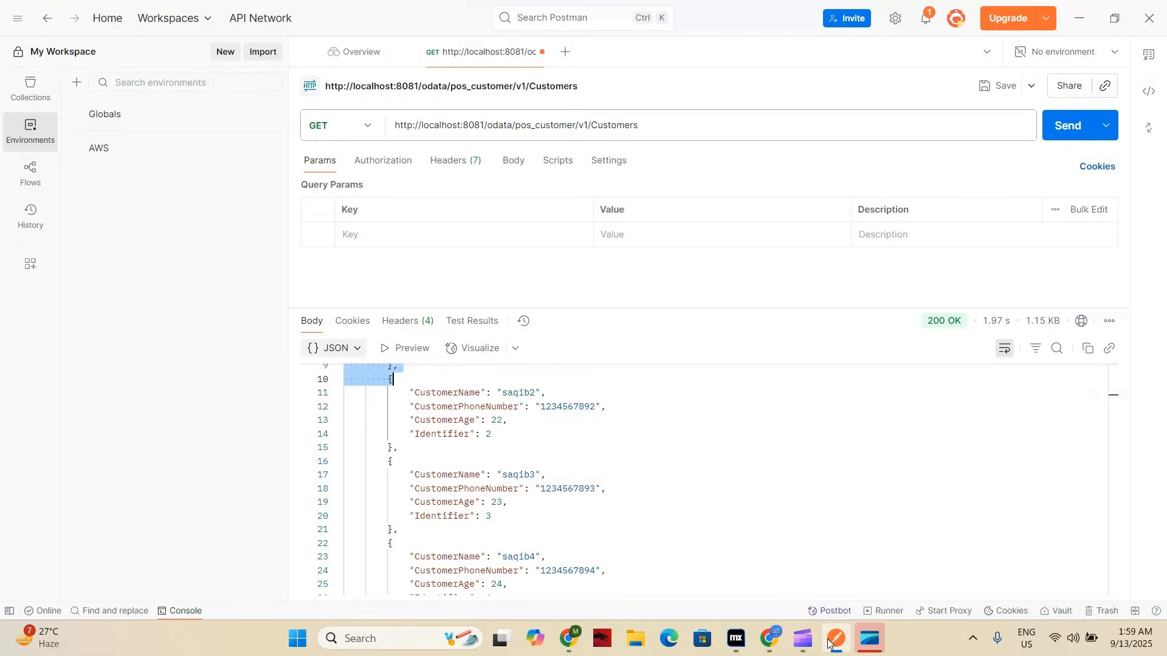
click(565, 51)
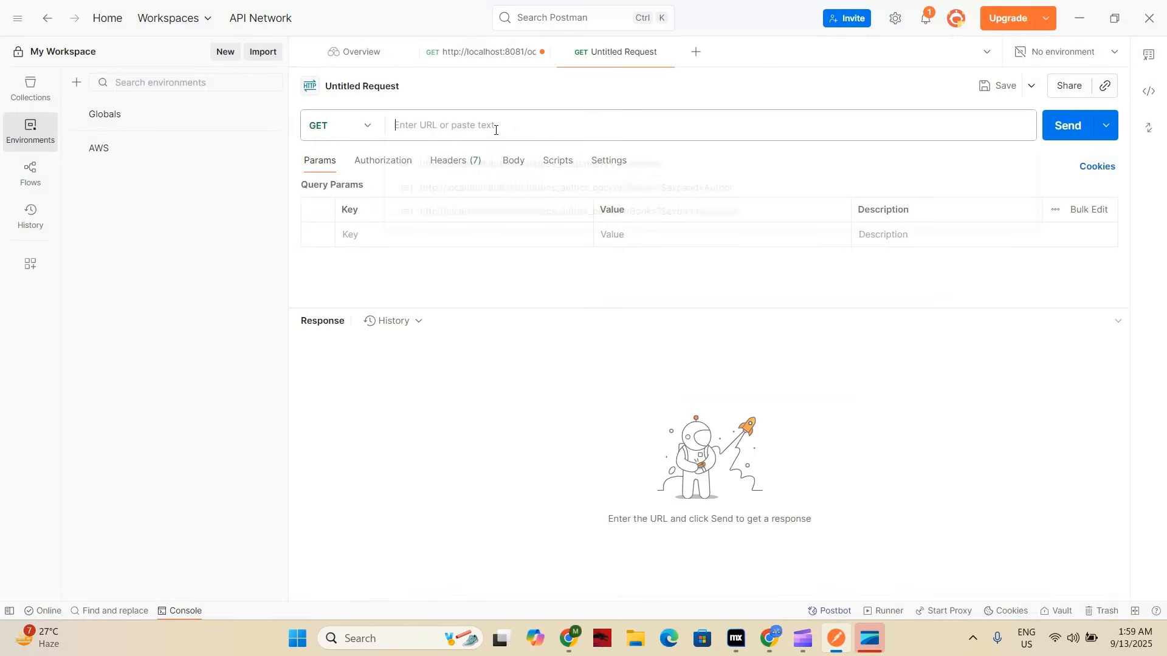
click(496, 128)
key(ctrl+v)
click(527, 286)
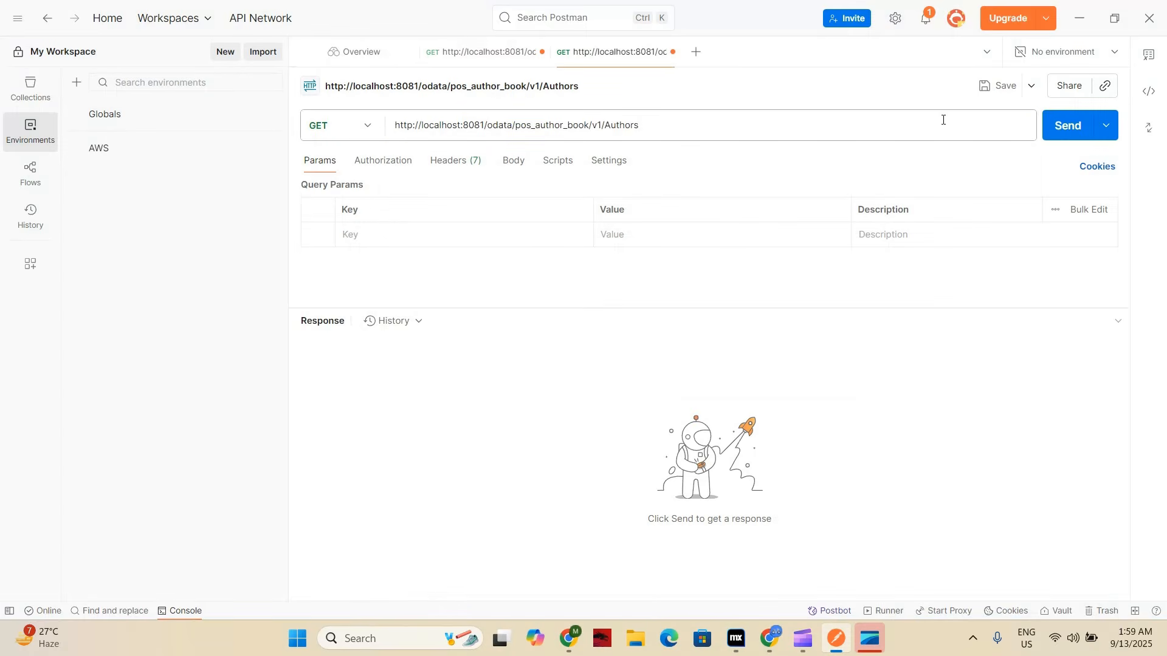
click(1050, 133)
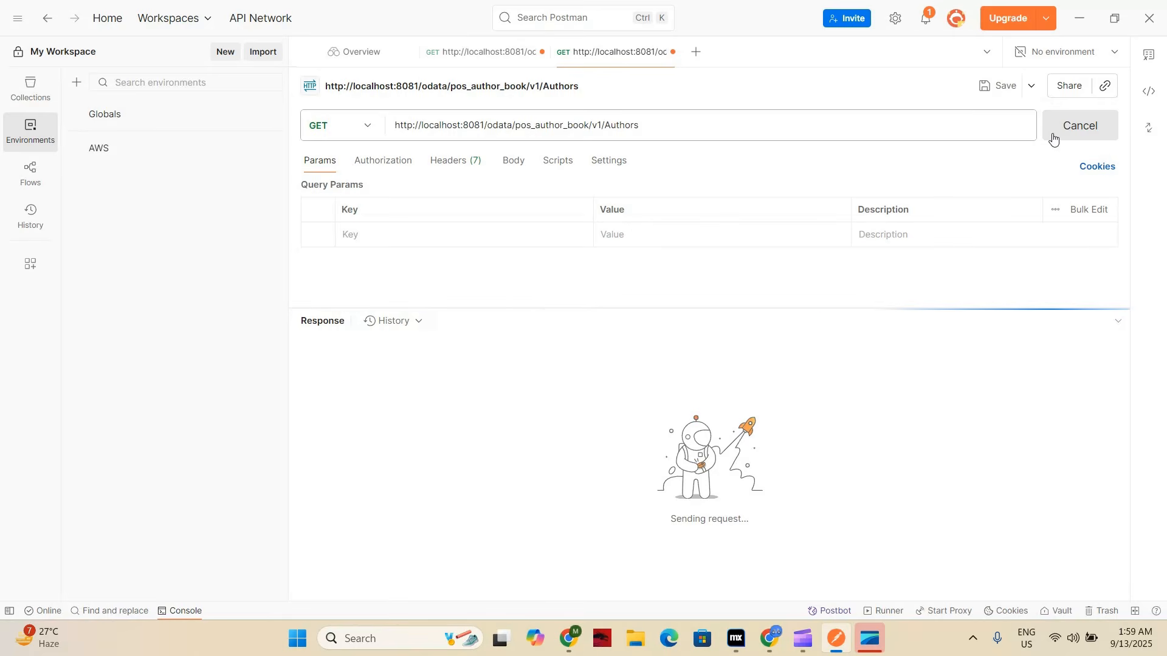
drag(469, 469, 366, 411)
scroll(556, 451, down, 3)
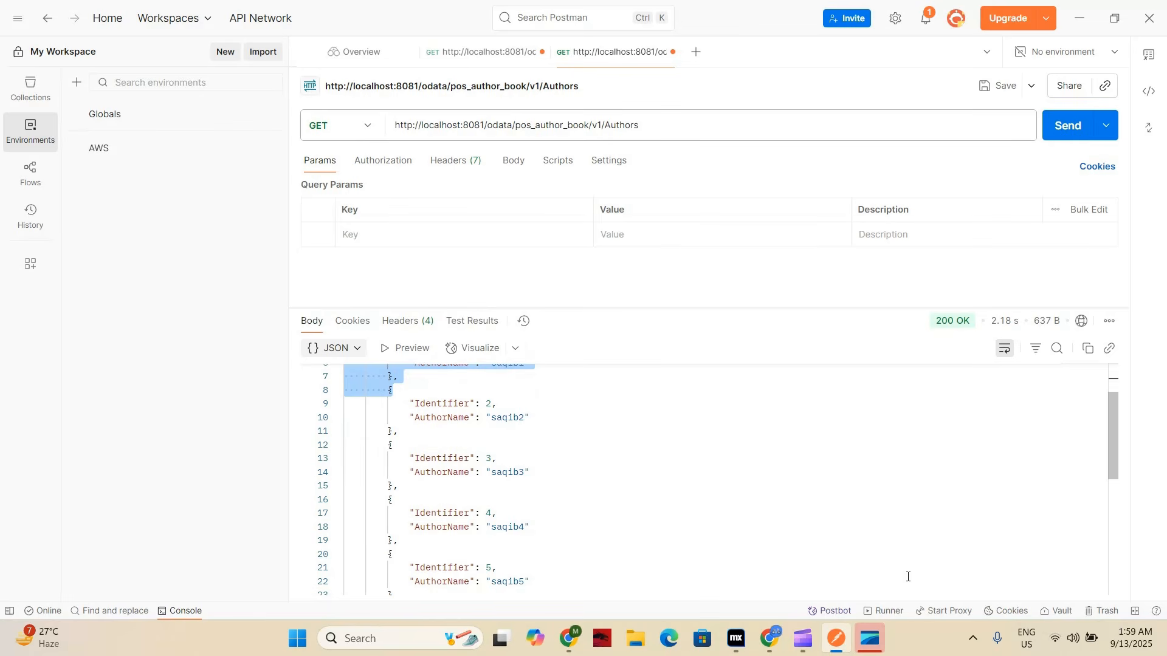
Return to Mendix Studio Pro, open the published Book resource and copy its example location URL.
click(737, 638)
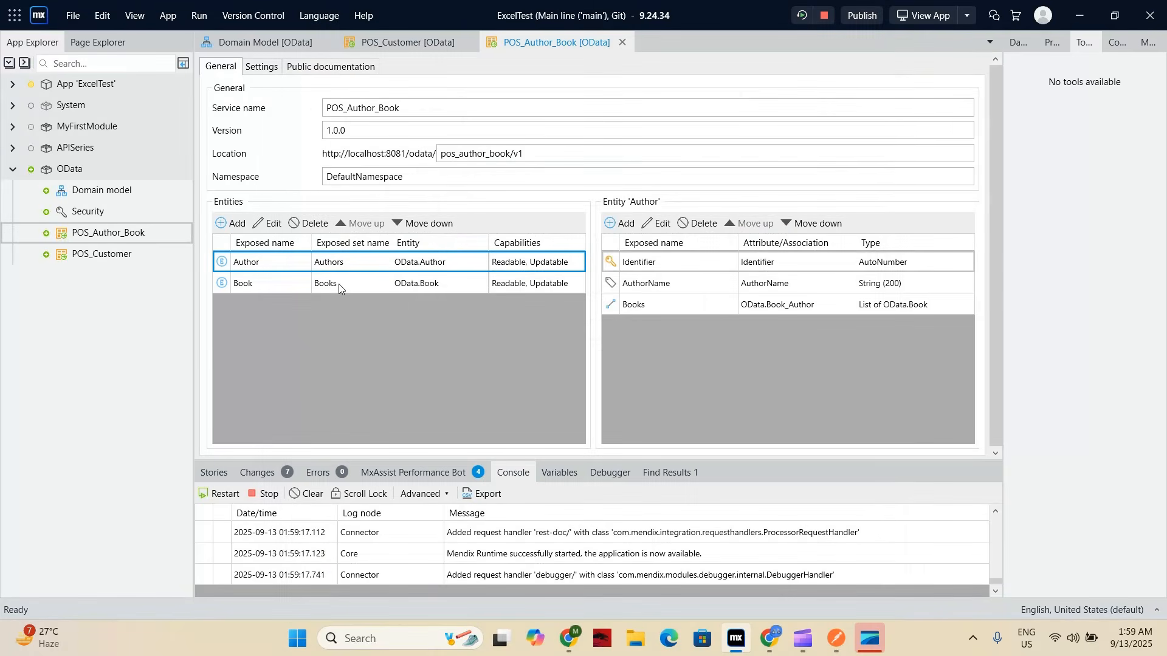
double_click(338, 283)
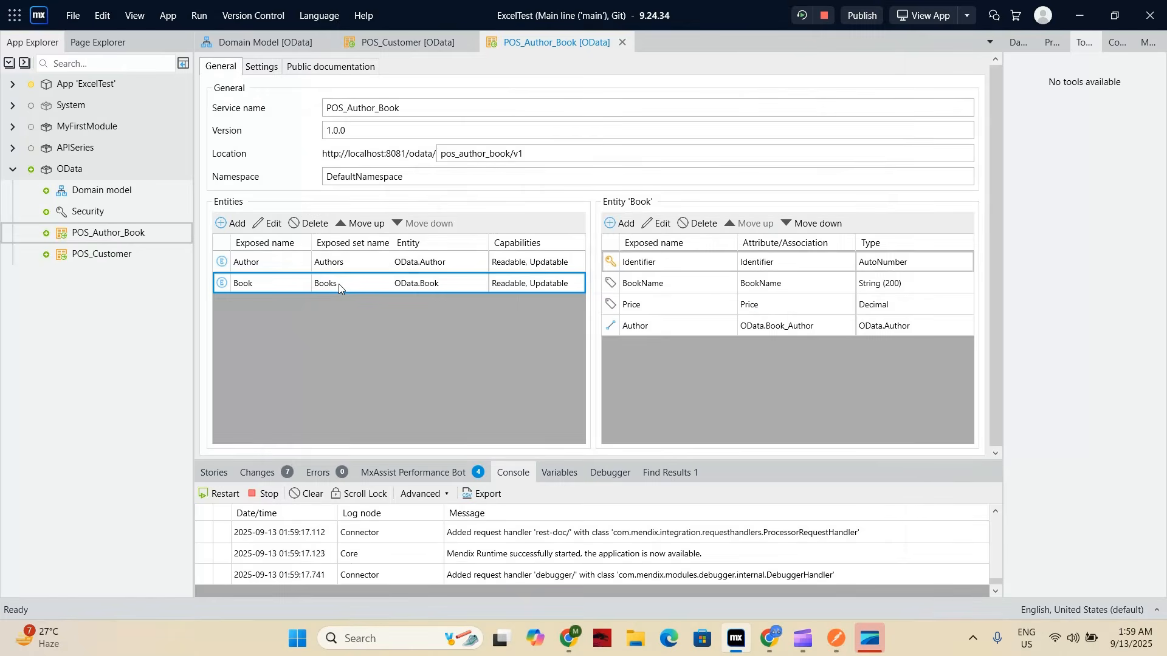
mouse_move(654, 148)
mouse_down()
mouse_move(617, 148)
mouse_move(638, 149)
mouse_up()
key(ctrl+c)
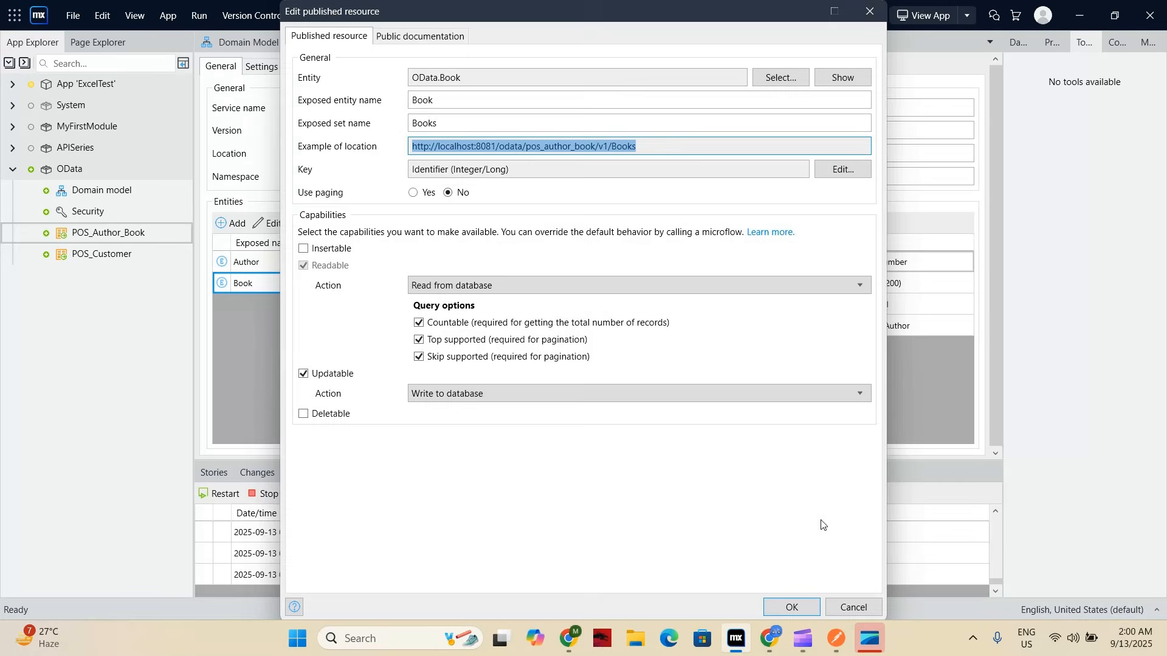
click(837, 638)
drag(652, 129, 393, 126)
key(ctrl+v)
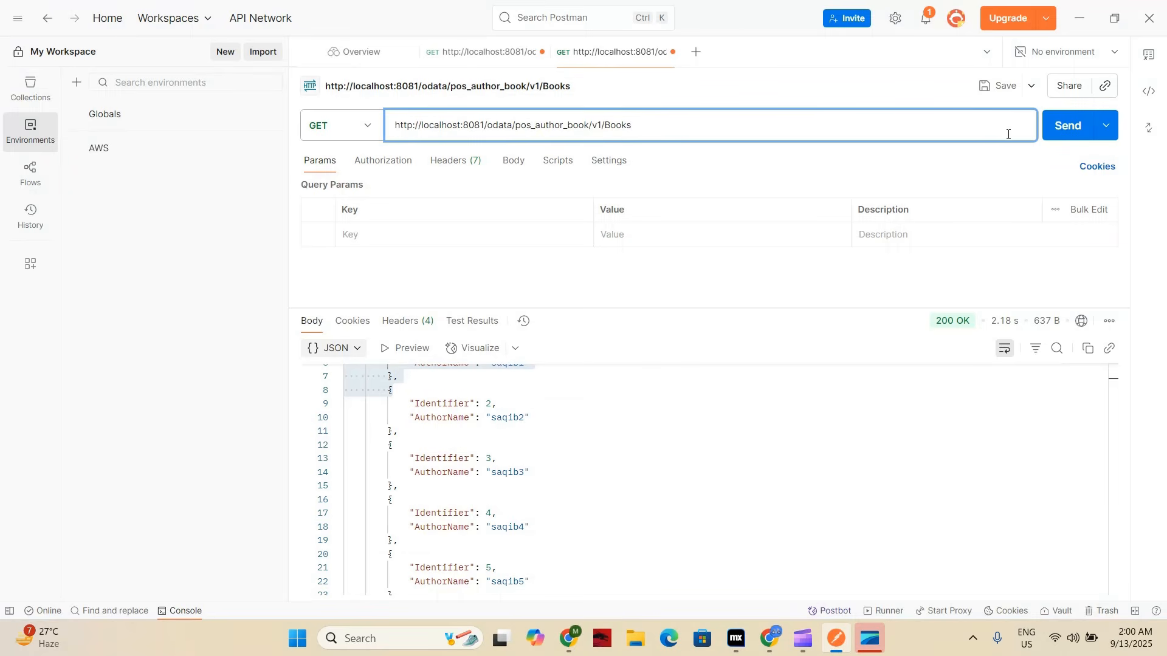
click(1062, 127)
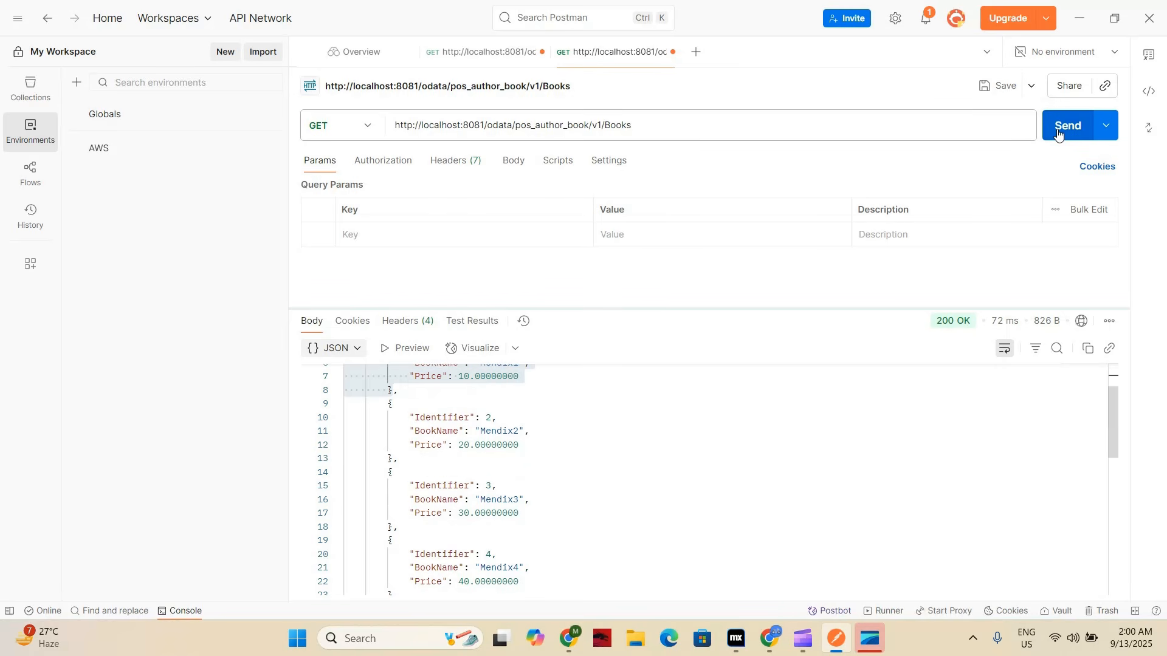
scroll(515, 478, up, 2)
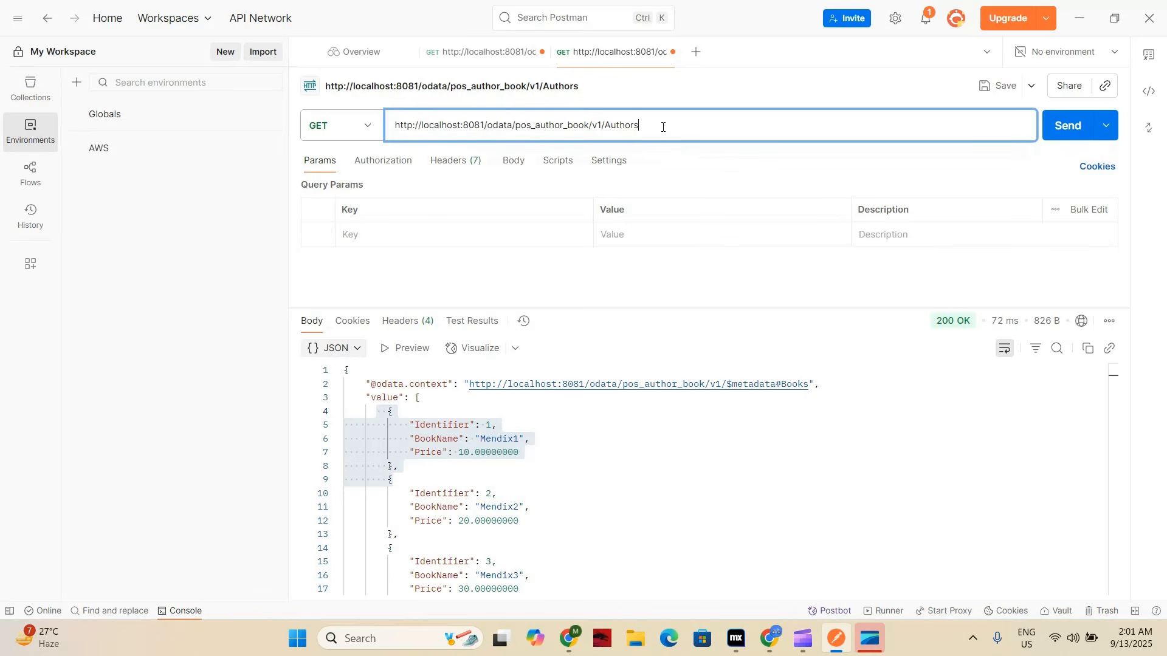
Append ?$expand= to the Authors request URL, and look up the exposed name of Author's book association in Mendix Studio Pro.
text(?)
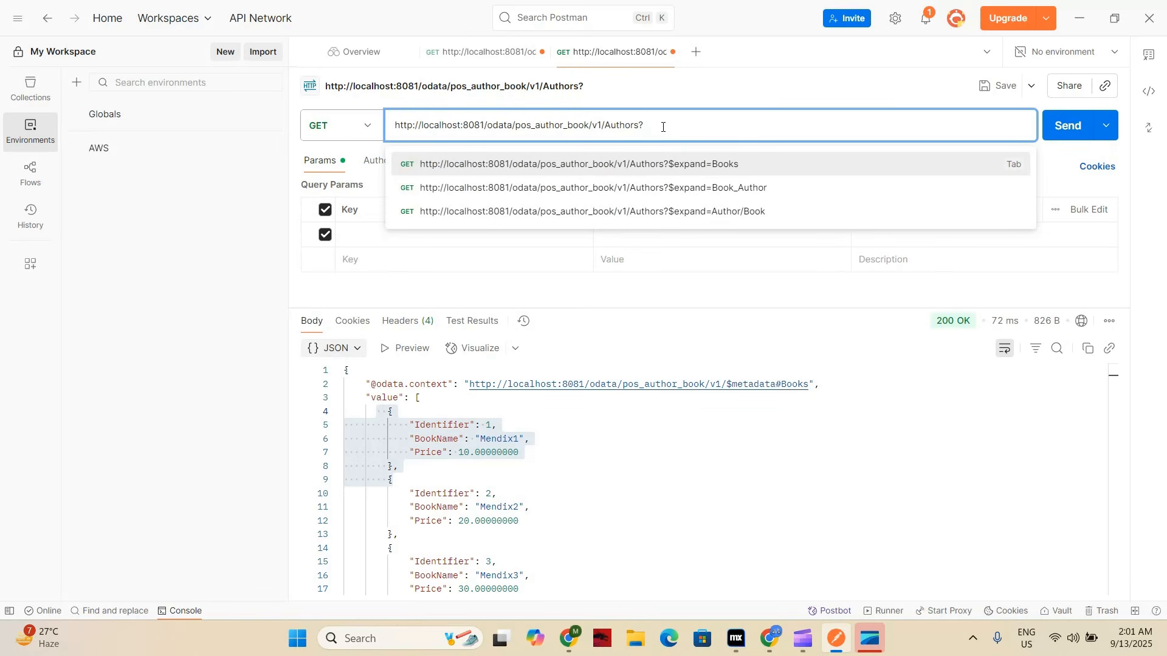
text($expand=)
key(alt+Tab)
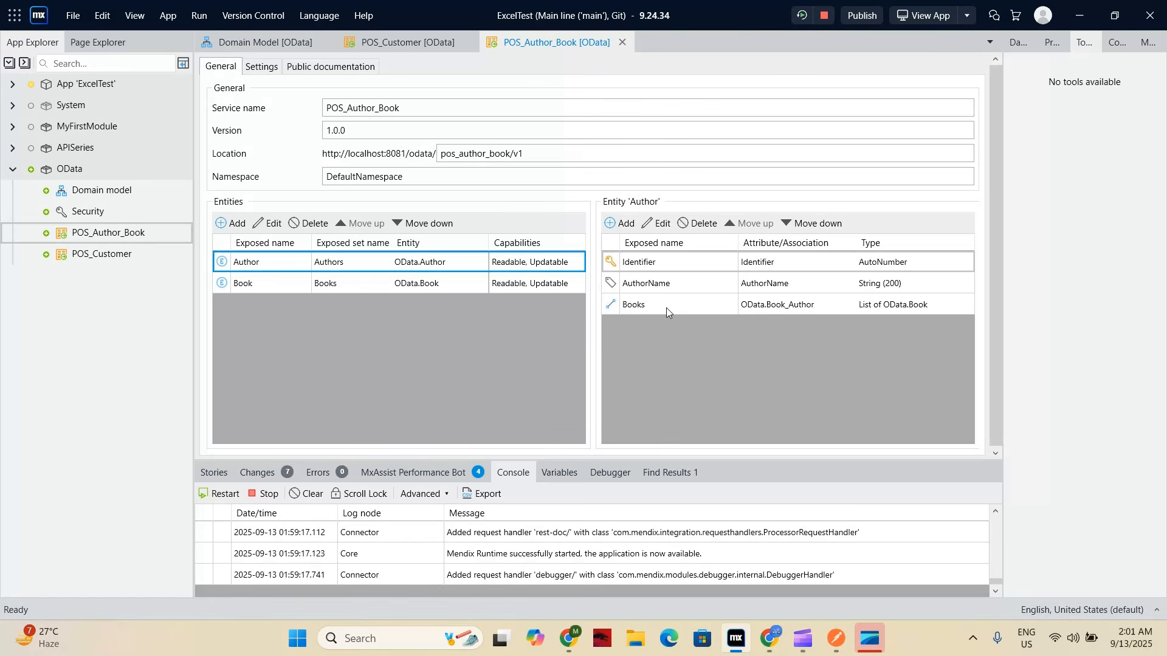
click(666, 307)
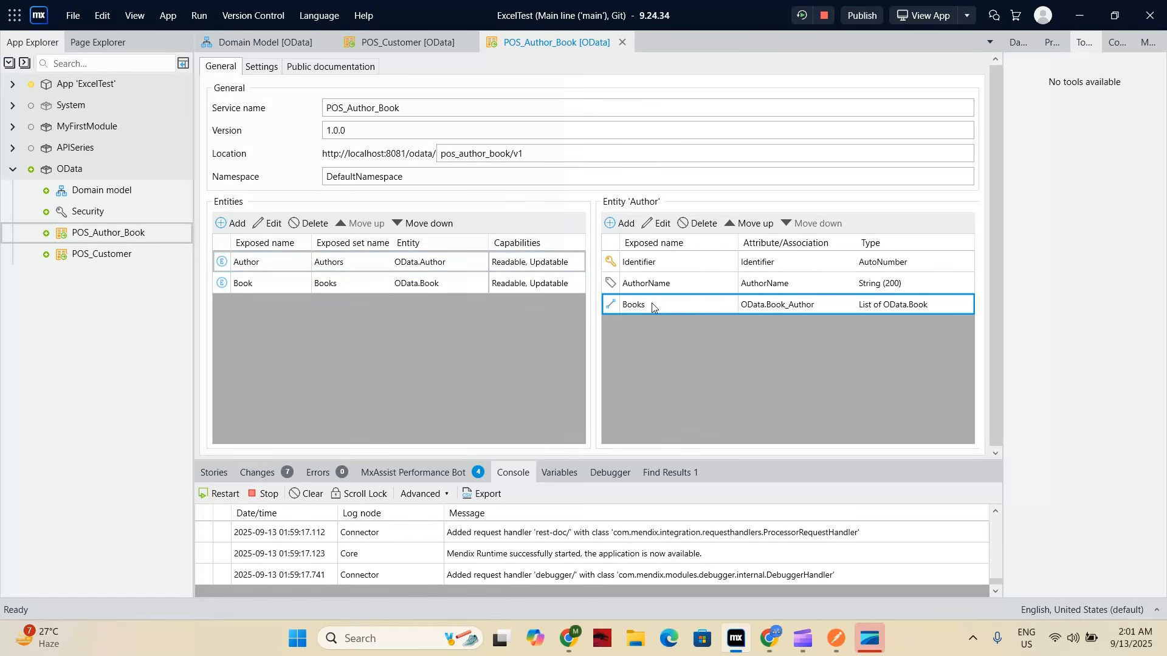
double_click(651, 302)
click(526, 288)
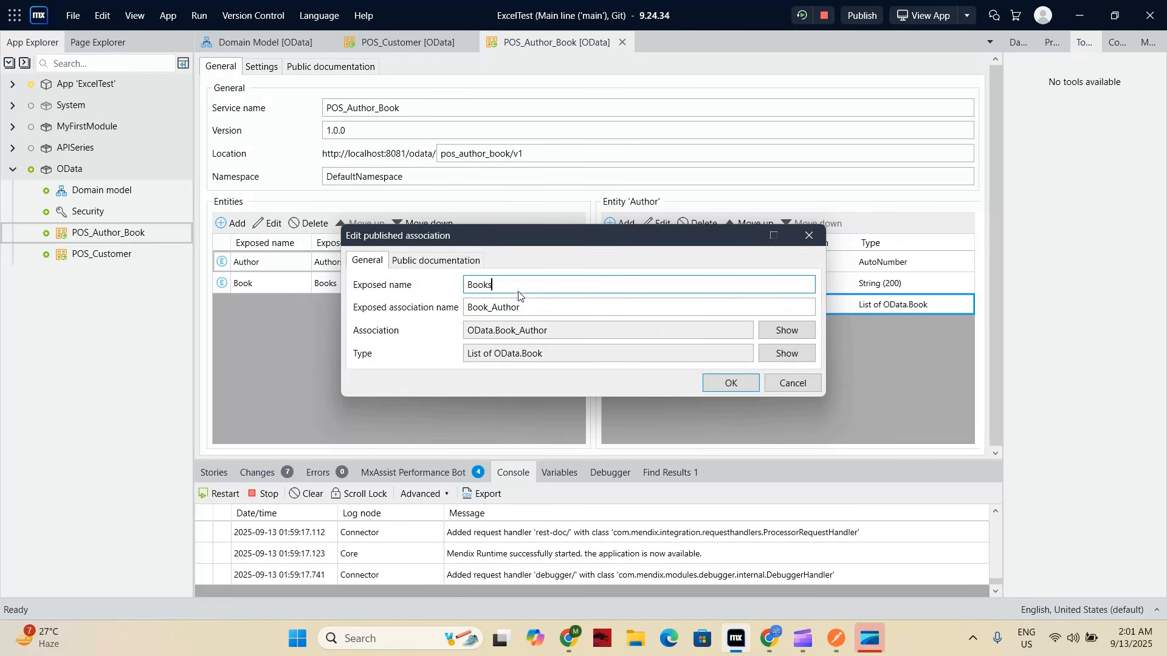
drag(516, 287, 466, 294)
Switch to Postman, complete the Authors URL with $expand=Books and send the GET request.
click(837, 638)
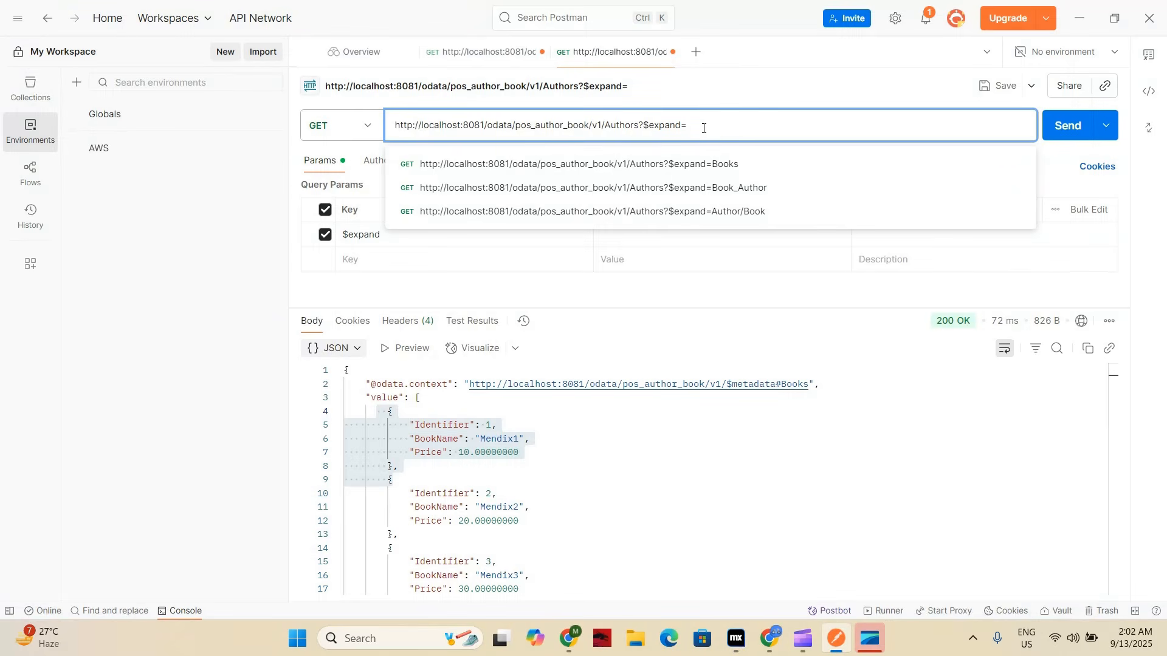
text(Books)
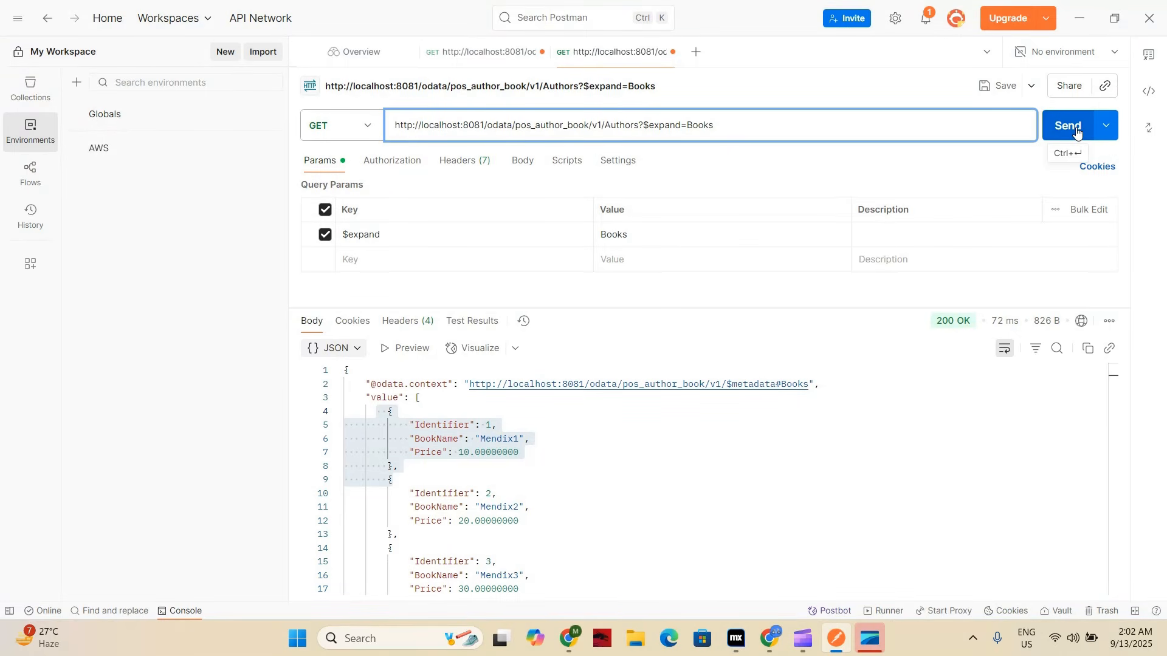
click(1076, 132)
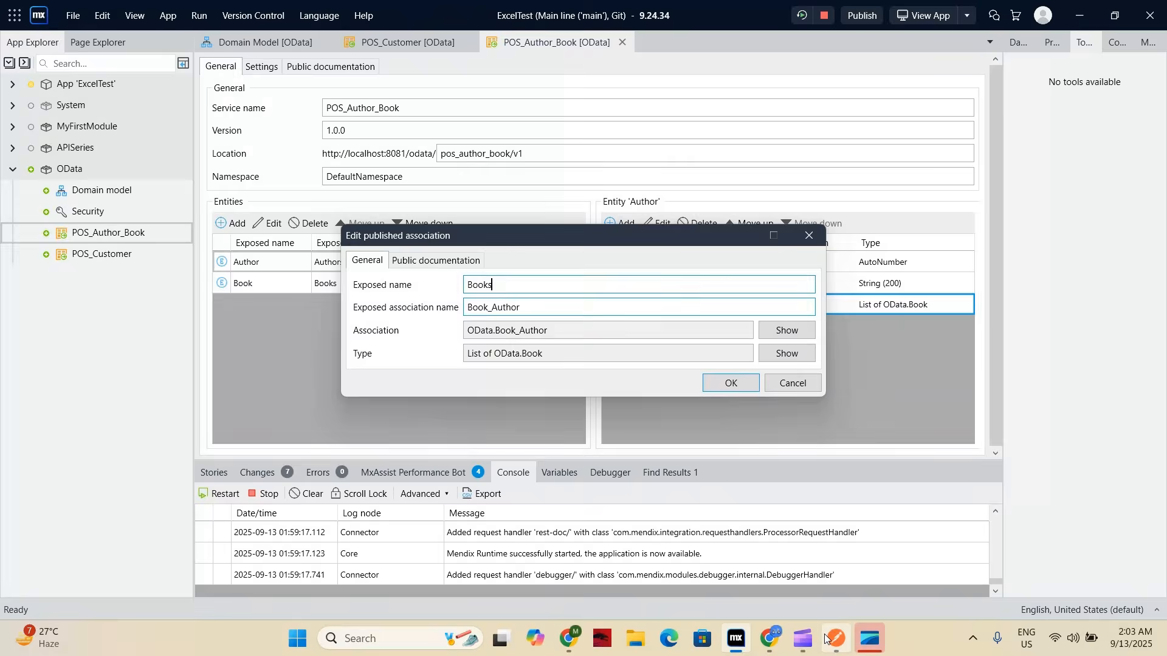
Send the Authors request with the $expand value changed to Book and examine the response message.
click(751, 127)
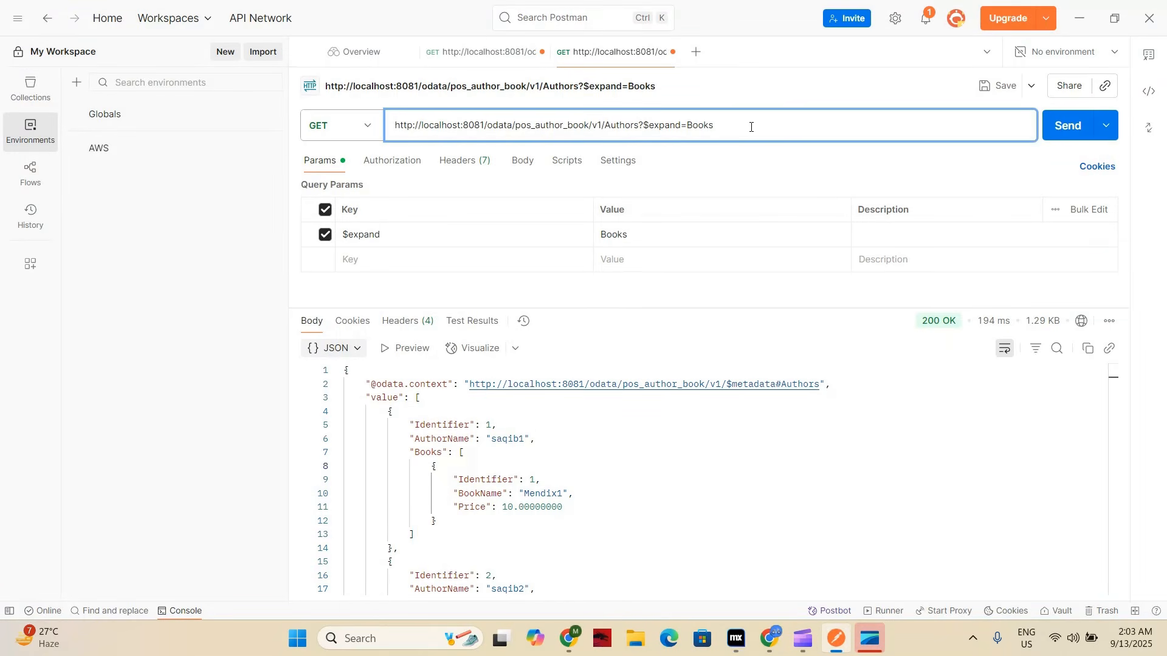
click(1062, 126)
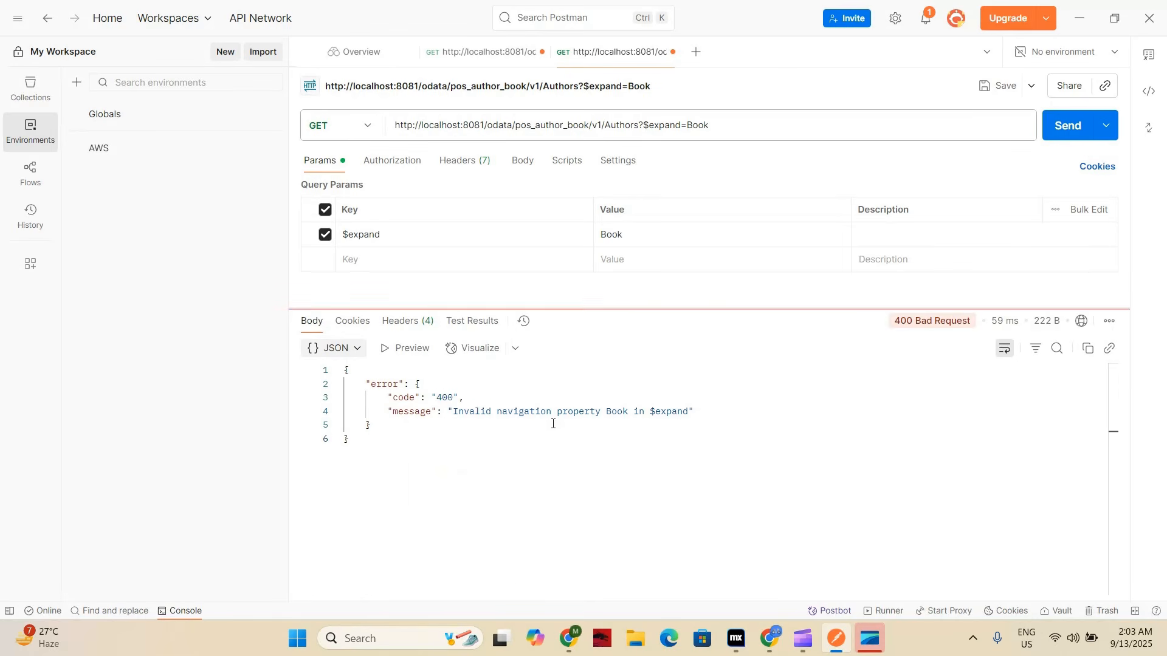
drag(454, 412, 618, 413)
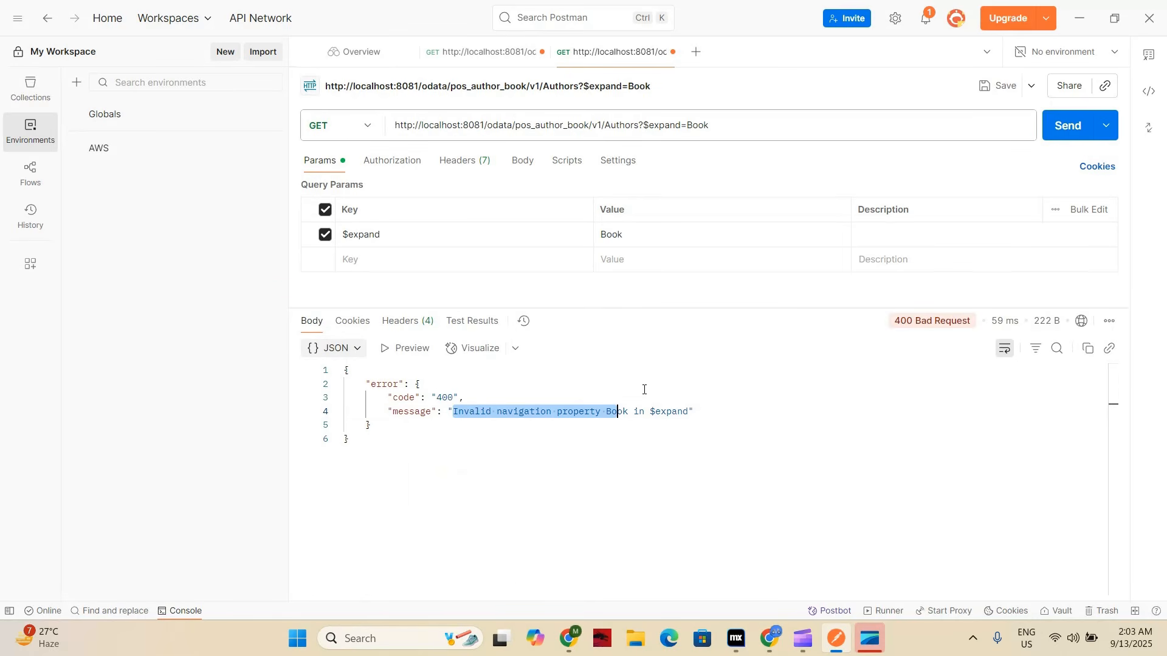
Restore the Authors request to $expand=Books and send a GET request to the Books resource with $expand=Author.
click(726, 128)
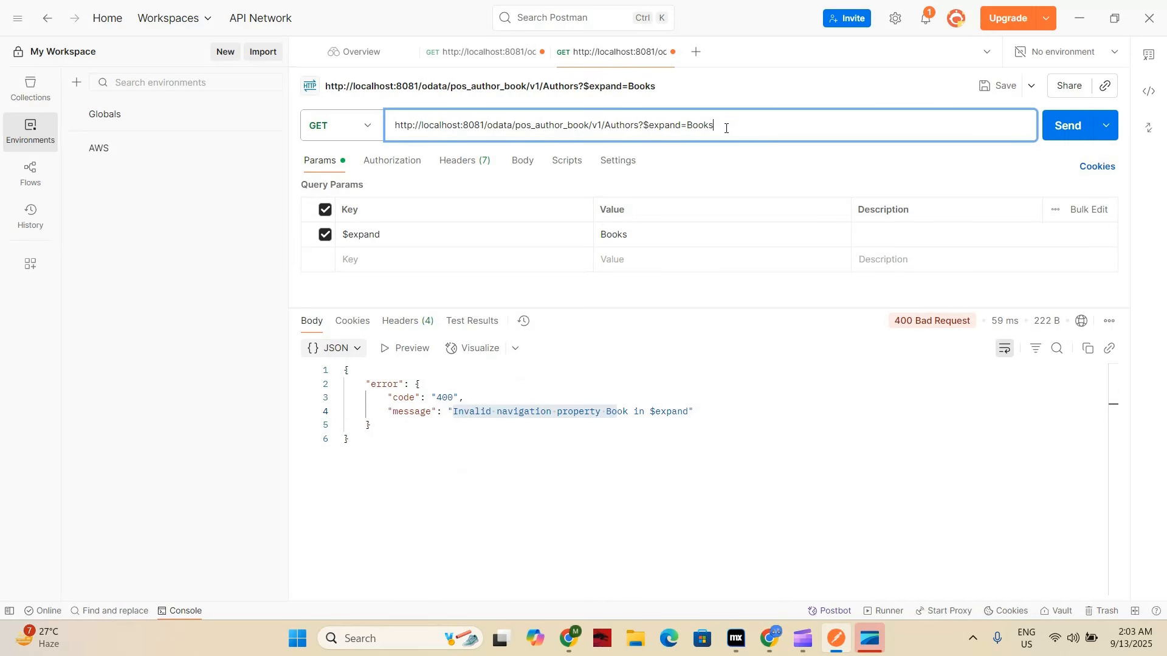
click(1063, 125)
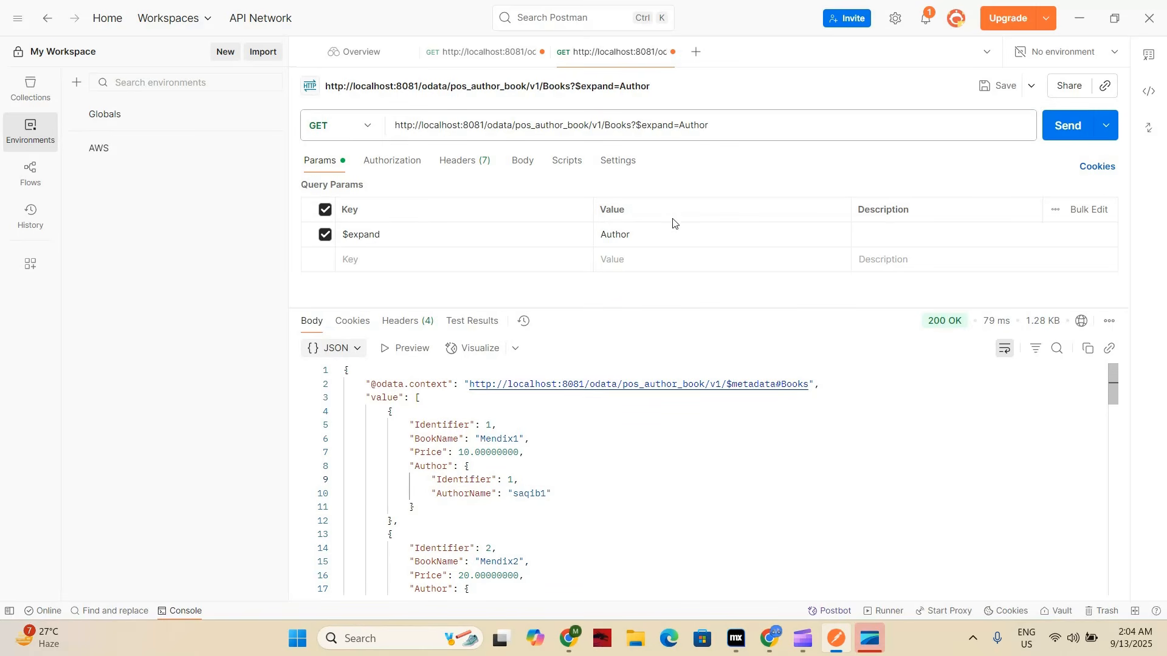
Extend the $expand value of the Books request URL to the comma-separated list Author,Author1,Customer,etc.
click(714, 124)
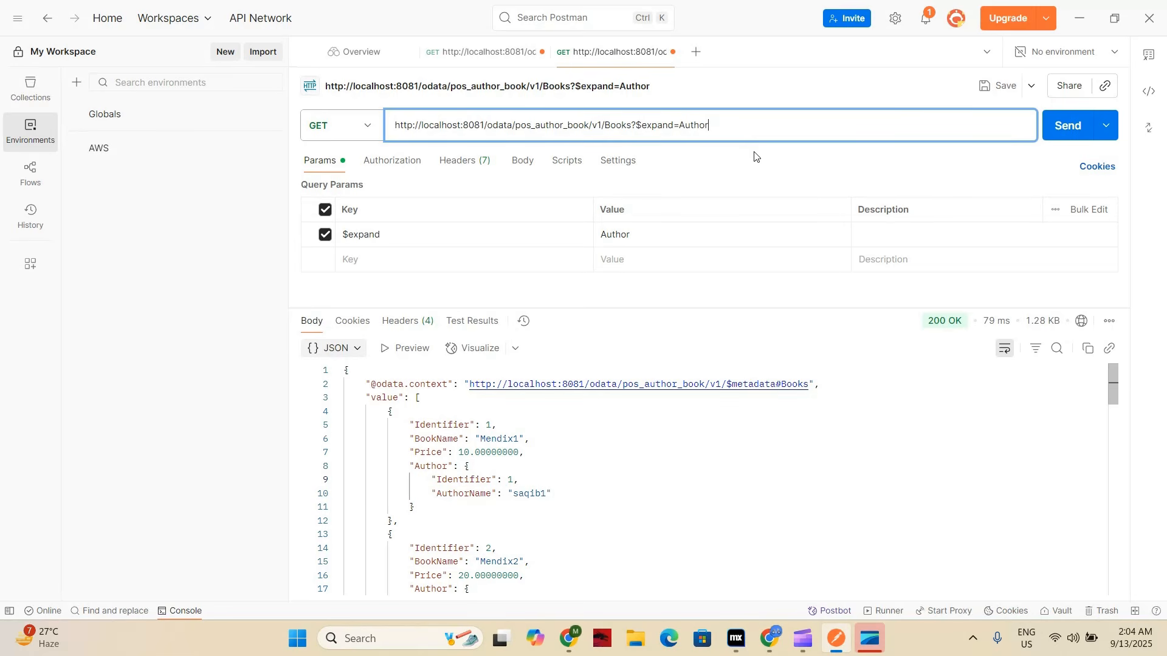
drag(711, 124, 678, 124)
click(714, 123)
text(Author)
text(1,Custome)
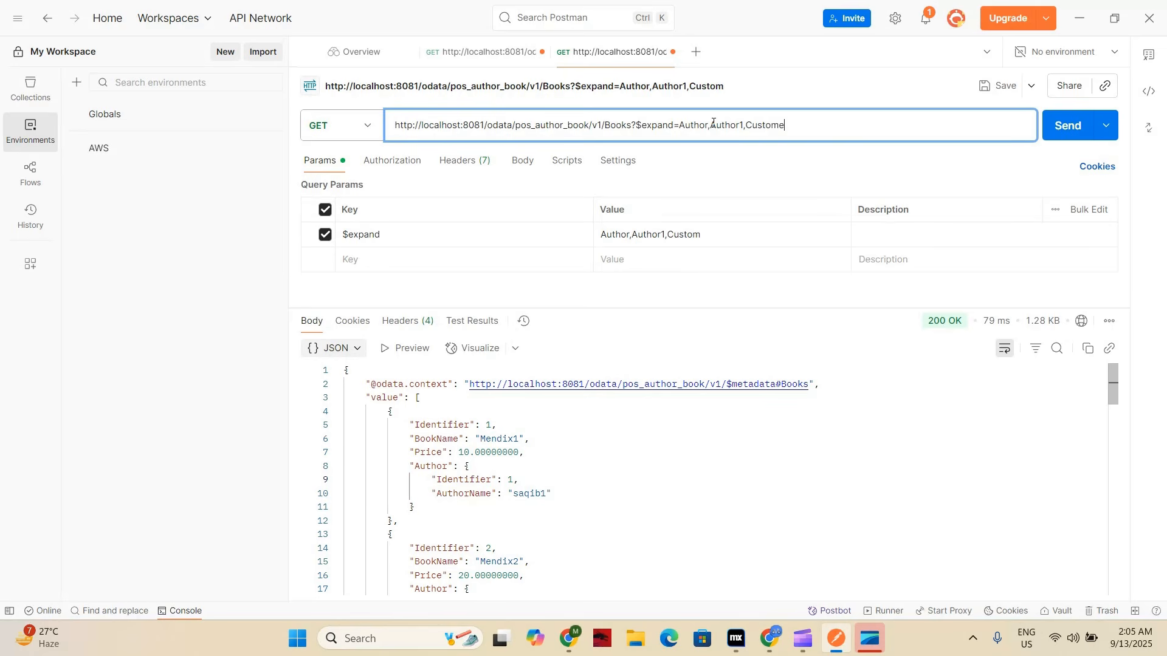
text(r,etc)
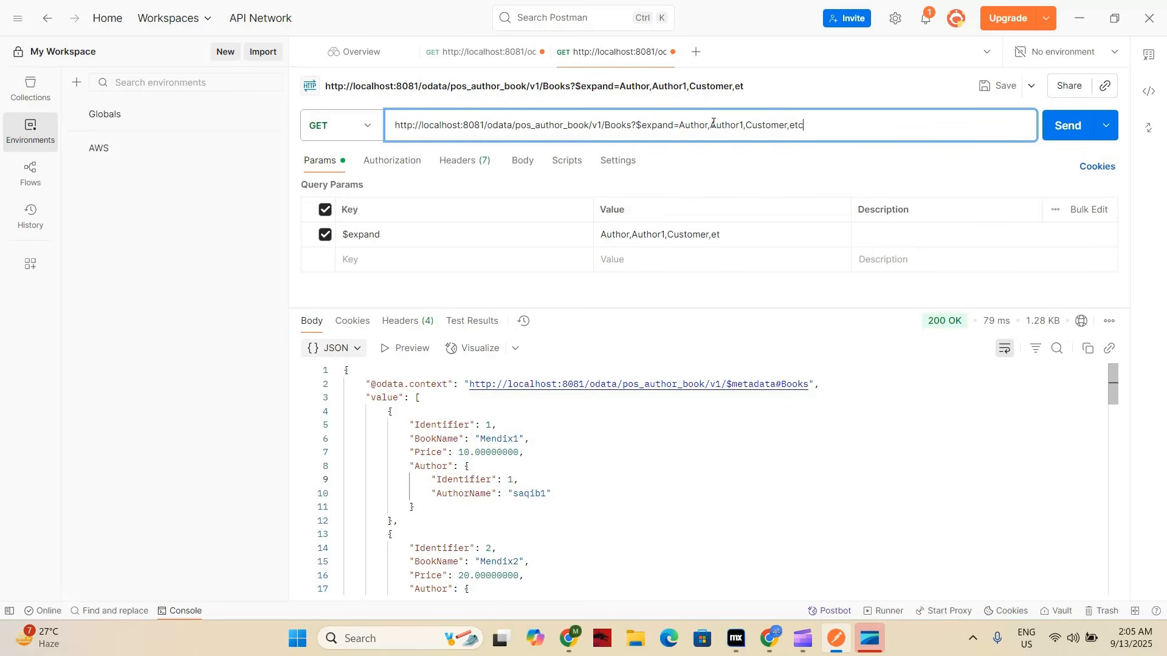